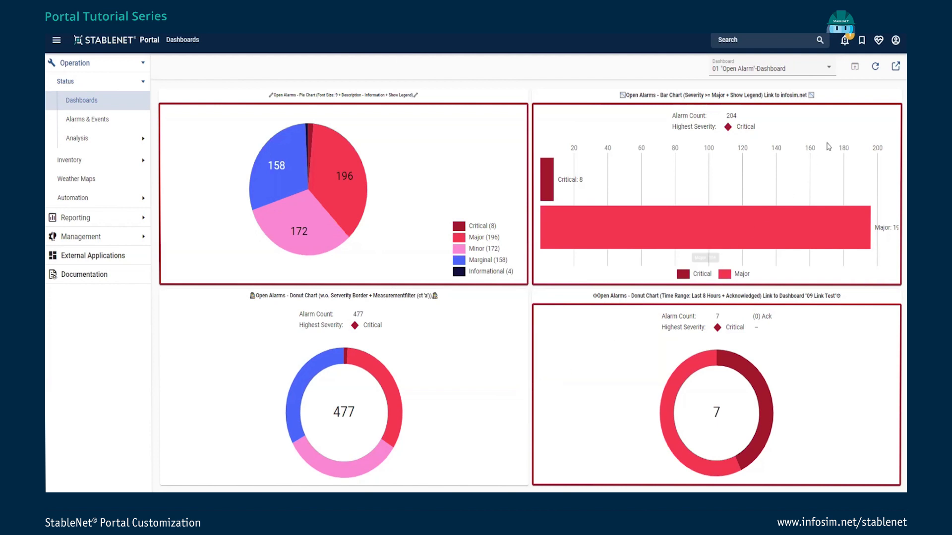
Open the UI Settings and examine the available options for the chart, color and text highlighting themes
{"action": "left_click", "coordinate": [894, 42]}
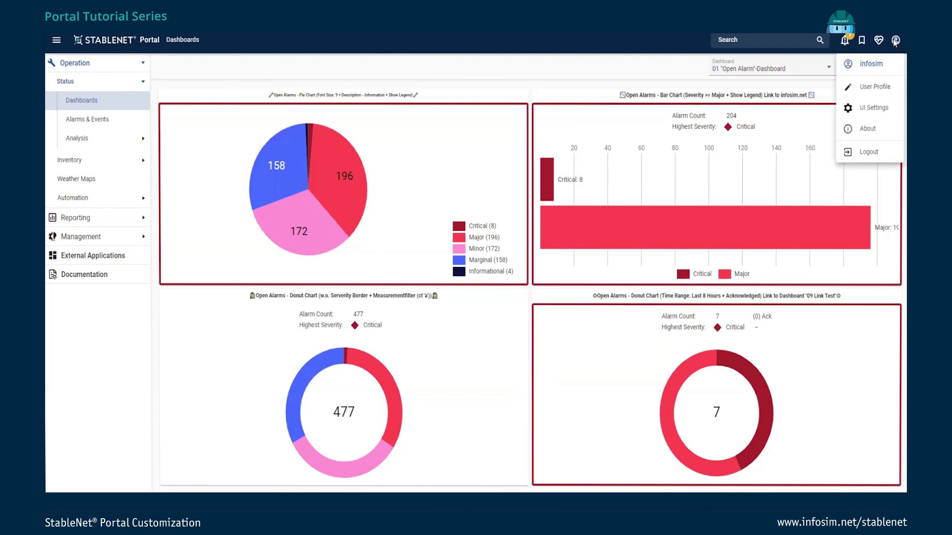
{"action": "left_click", "coordinate": [873, 112]}
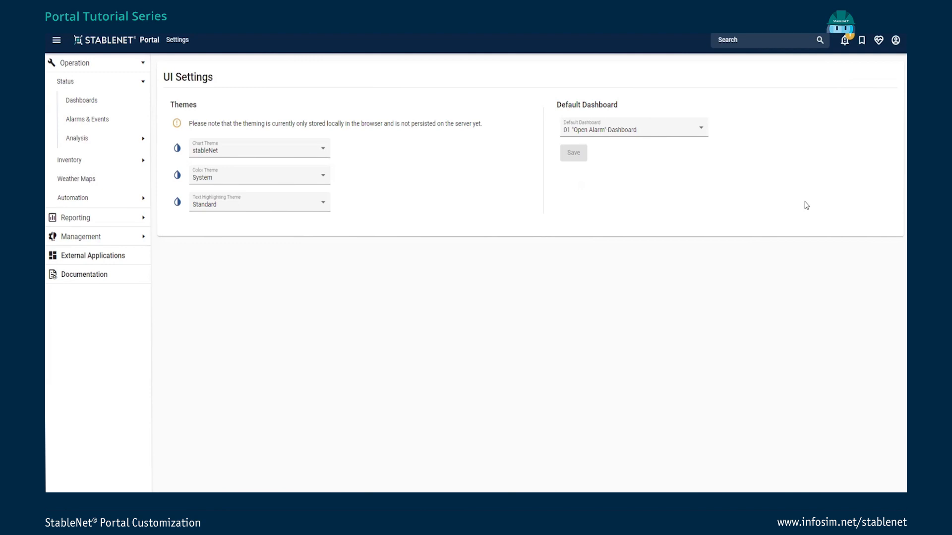
{"action": "left_click", "coordinate": [253, 151]}
{"action": "scroll", "coordinate": [227, 195], "scroll_direction": "down", "scroll_amount": 1}
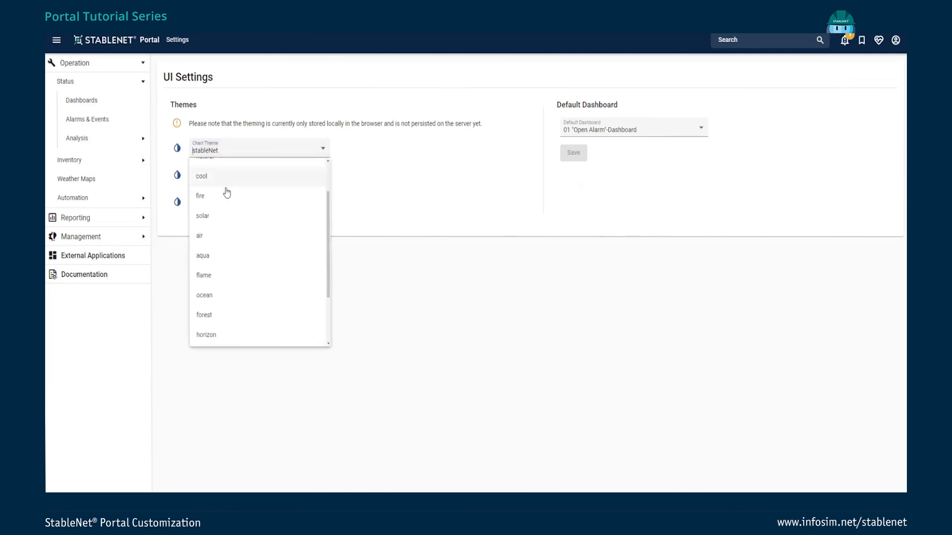
{"action": "scroll", "coordinate": [227, 199], "scroll_direction": "down", "scroll_amount": 3}
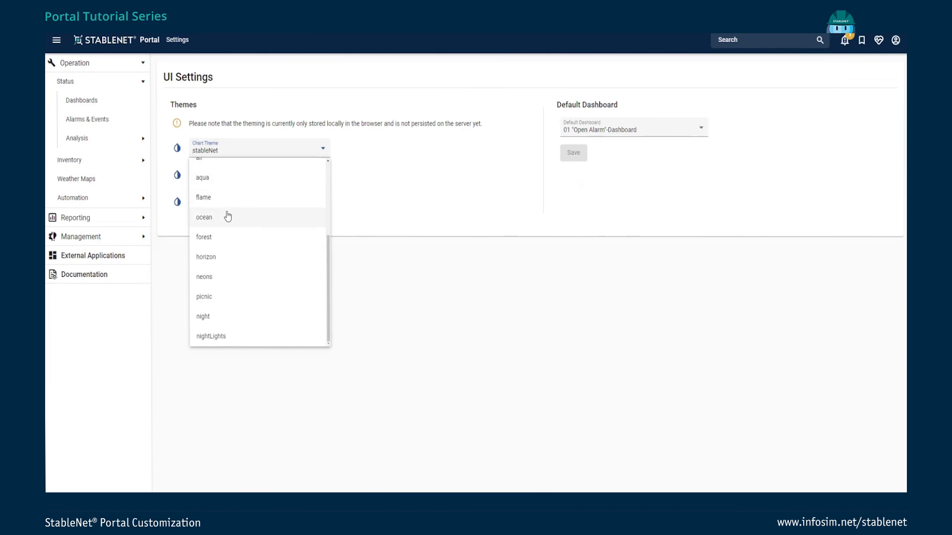
{"action": "left_click", "coordinate": [435, 242]}
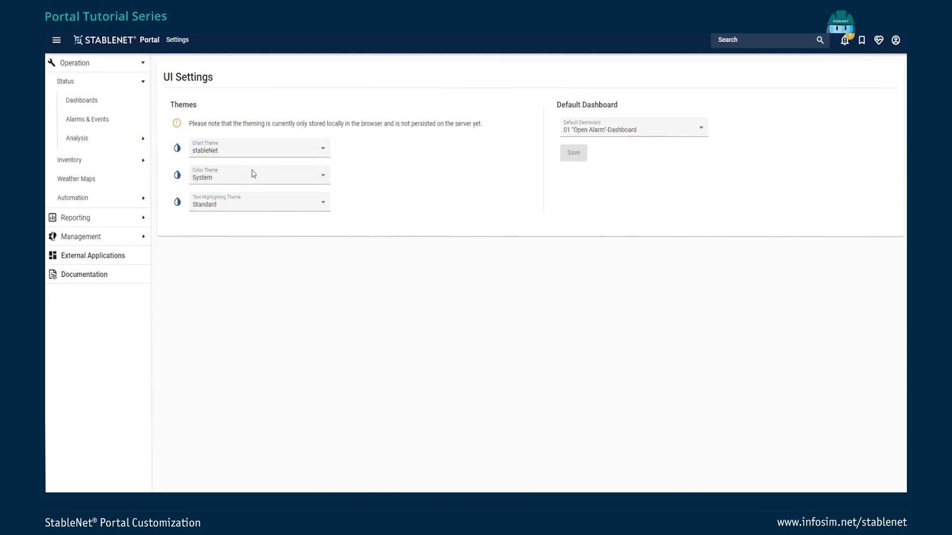
{"action": "left_click", "coordinate": [228, 181]}
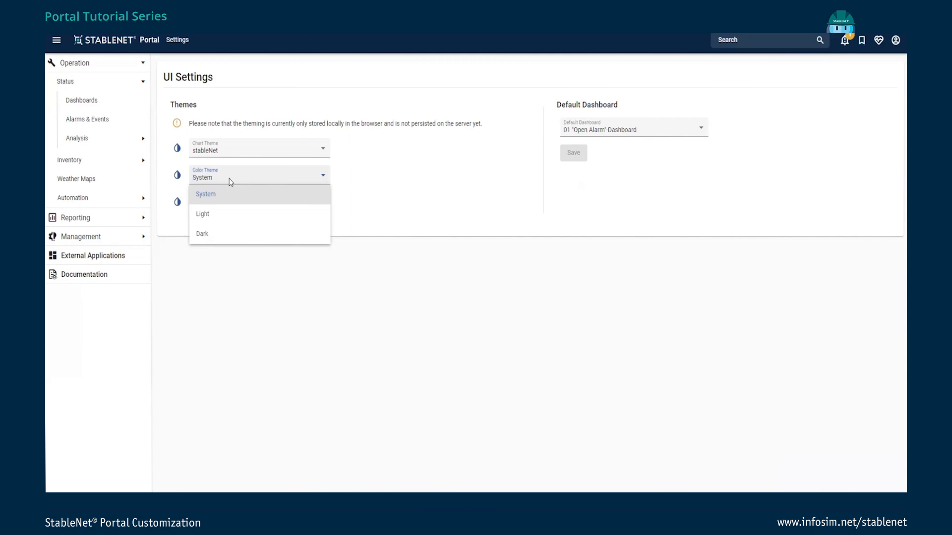
{"action": "left_click", "coordinate": [573, 281]}
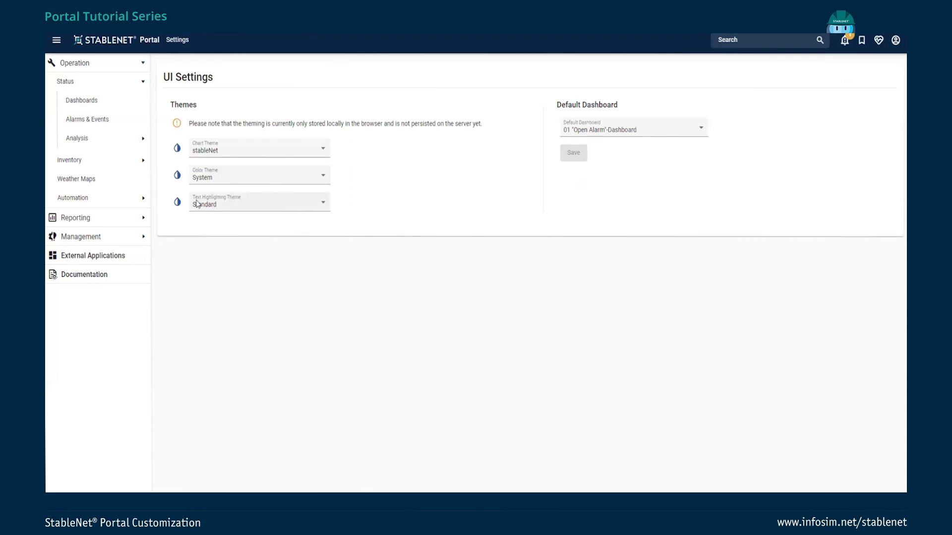
{"action": "left_click", "coordinate": [212, 205]}
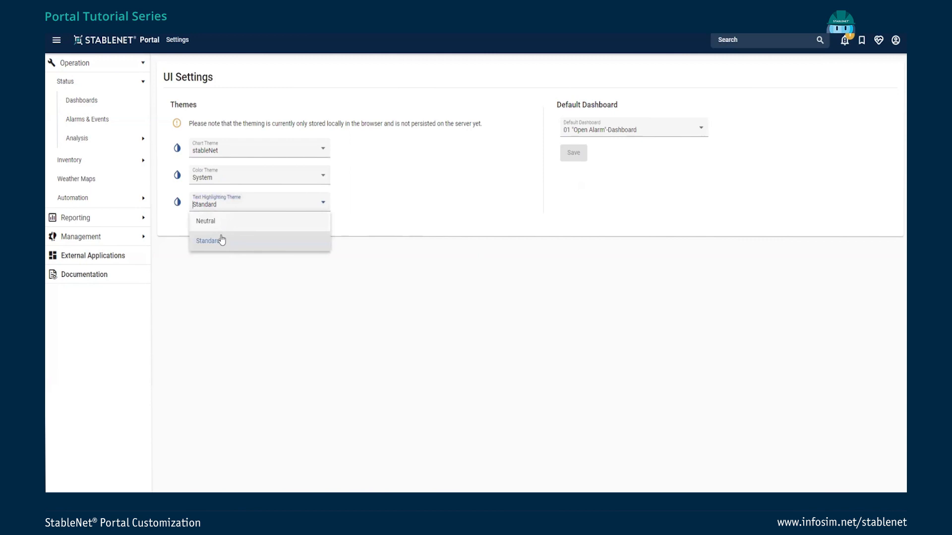
{"action": "left_click", "coordinate": [454, 247]}
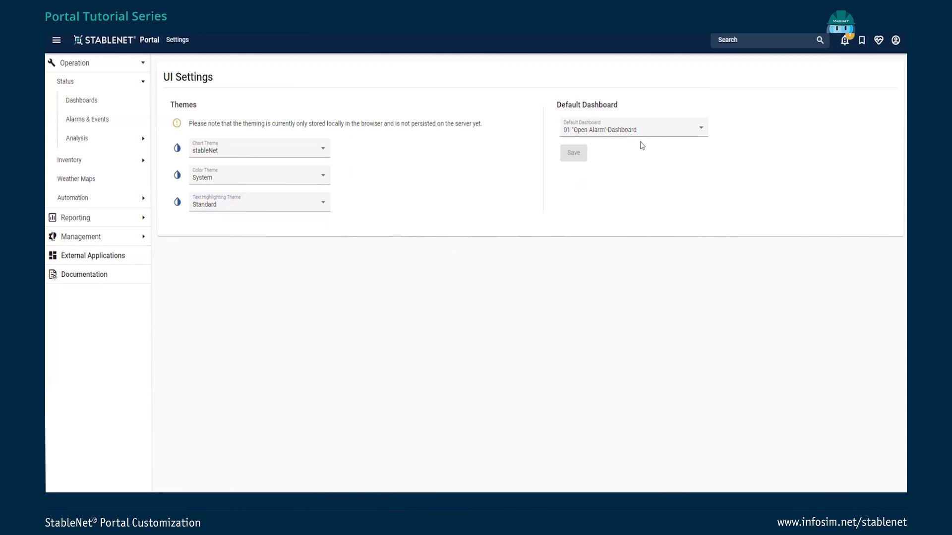
Set the default dashboard to 02 "Open Alarm Table"-Dashboard and save the change
{"action": "left_click", "coordinate": [603, 139]}
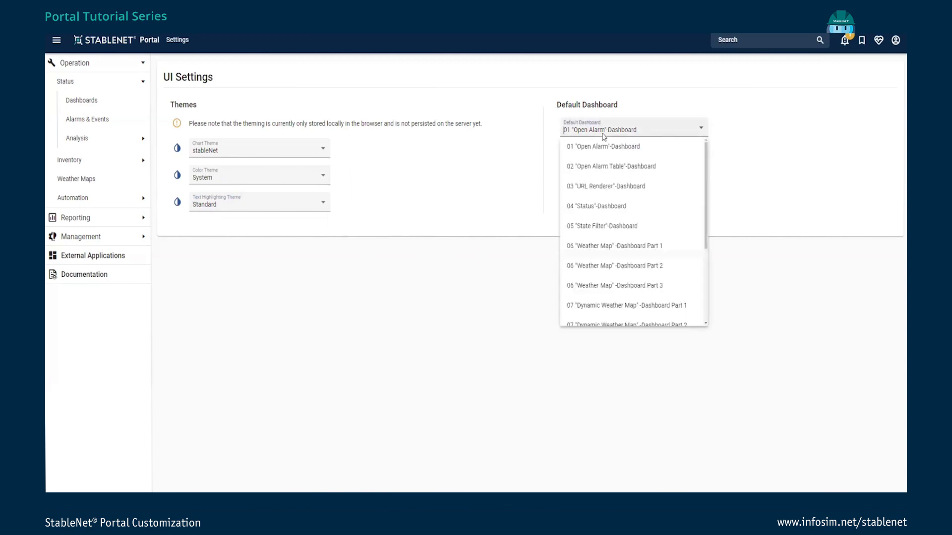
{"action": "left_click", "coordinate": [597, 165]}
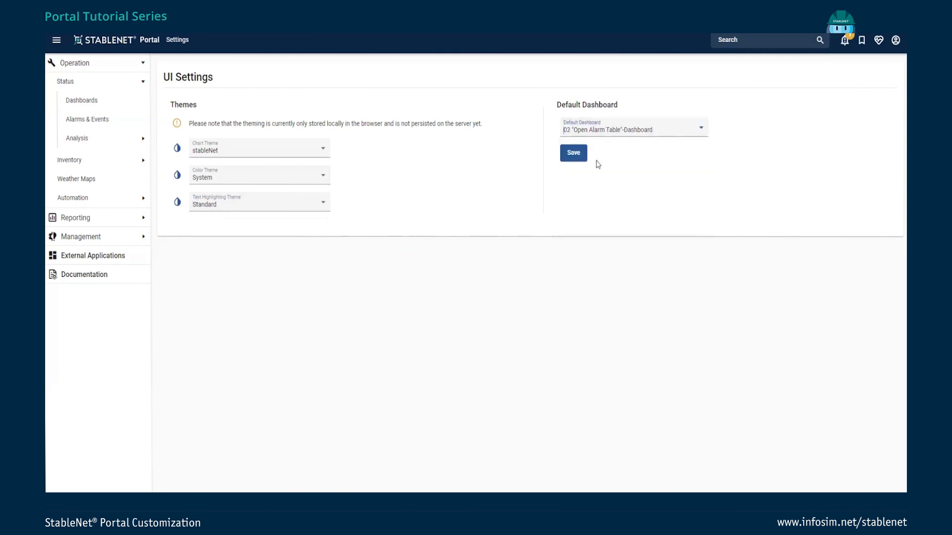
{"action": "left_click", "coordinate": [574, 154]}
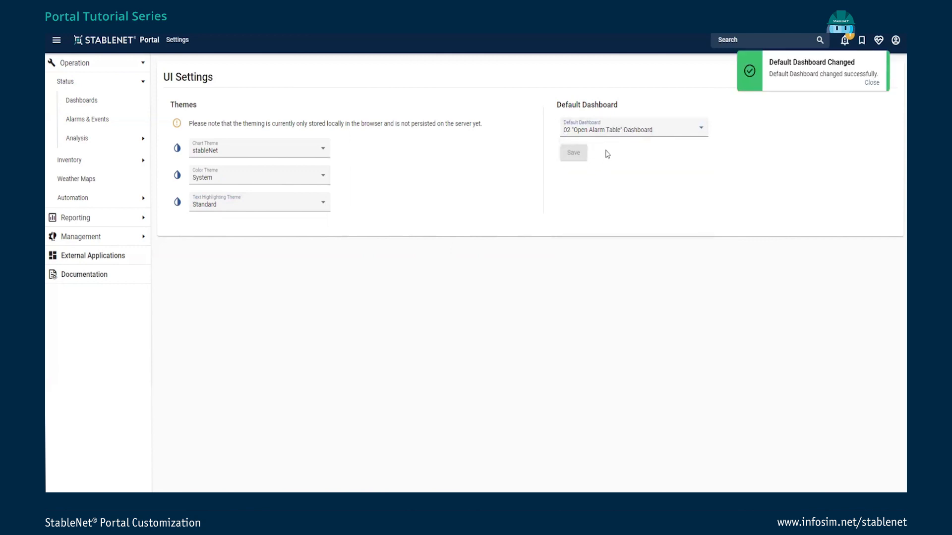
{"action": "left_click", "coordinate": [868, 83]}
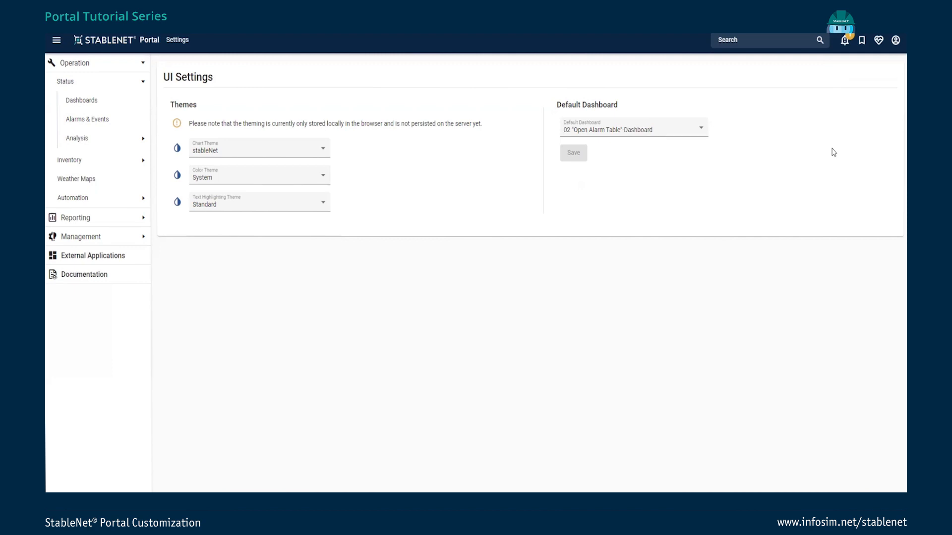
Search the portal for "defau", open the Default Properties and show the StableNet® Portal category
{"action": "left_click", "coordinate": [757, 44]}
{"action": "type", "text": "defau"}
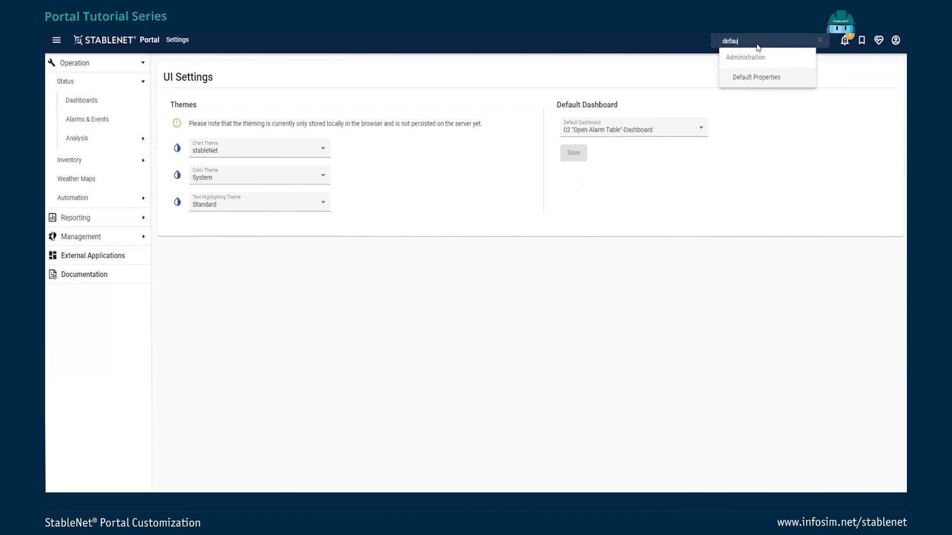
{"action": "left_click", "coordinate": [754, 78]}
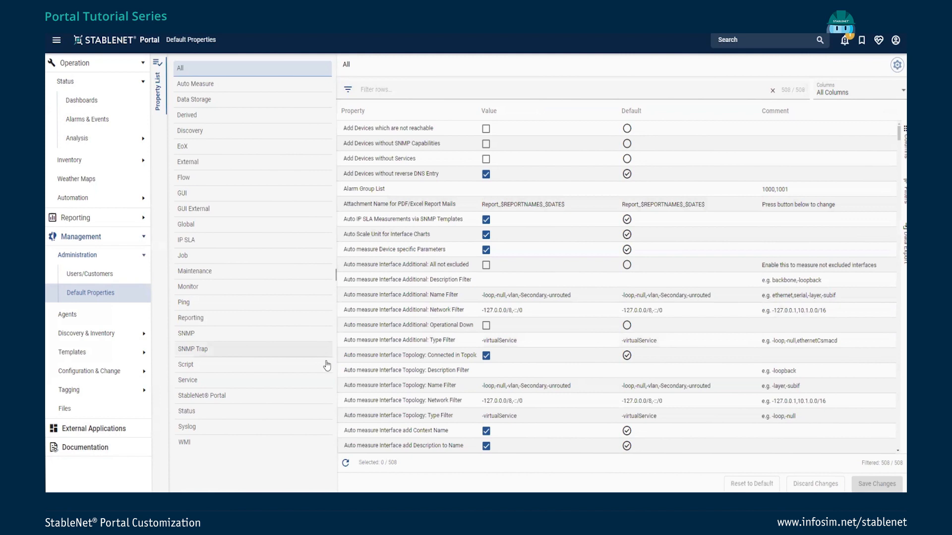
{"action": "left_click", "coordinate": [209, 396]}
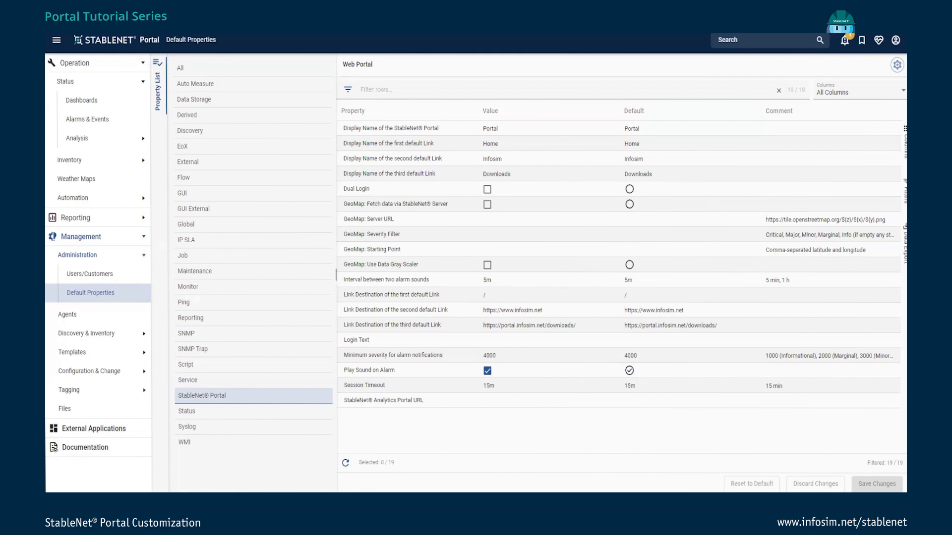
{"action": "left_click", "coordinate": [861, 41]}
Set the display name of the StableNet® Portal to the owner's first name in possessive form followed by "customized Portal"
{"action": "double_click", "coordinate": [547, 129]}
{"action": "type", "text": "Andy's customized Portal"}
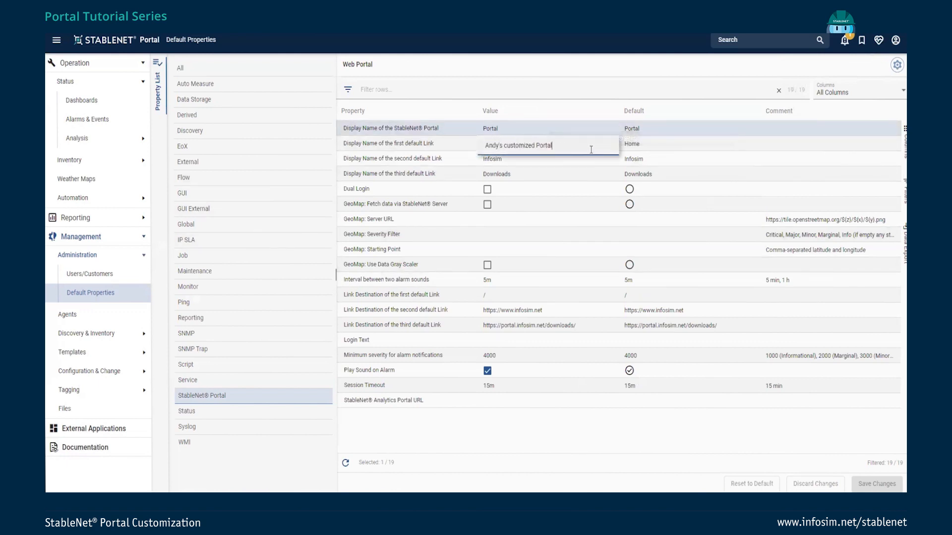
{"action": "left_click", "coordinate": [545, 177]}
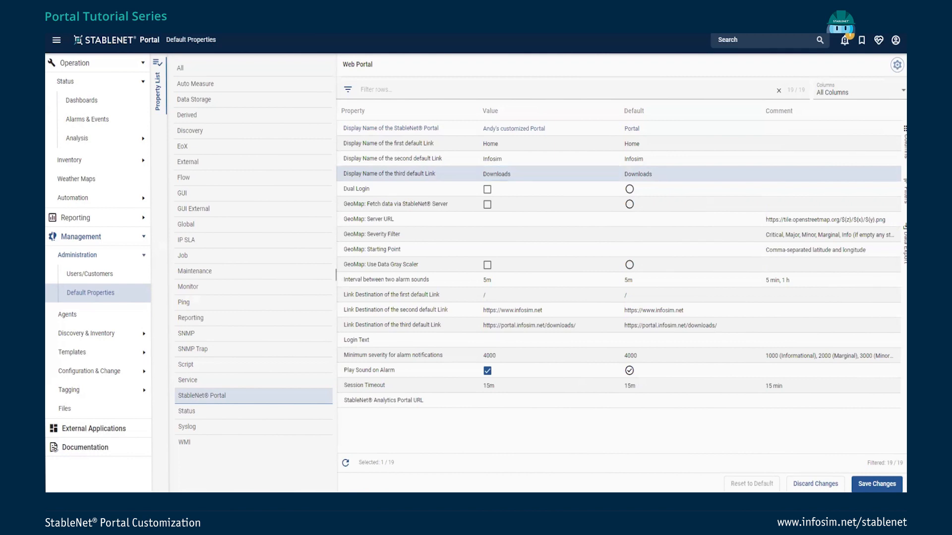
{"action": "double_click", "coordinate": [517, 163]}
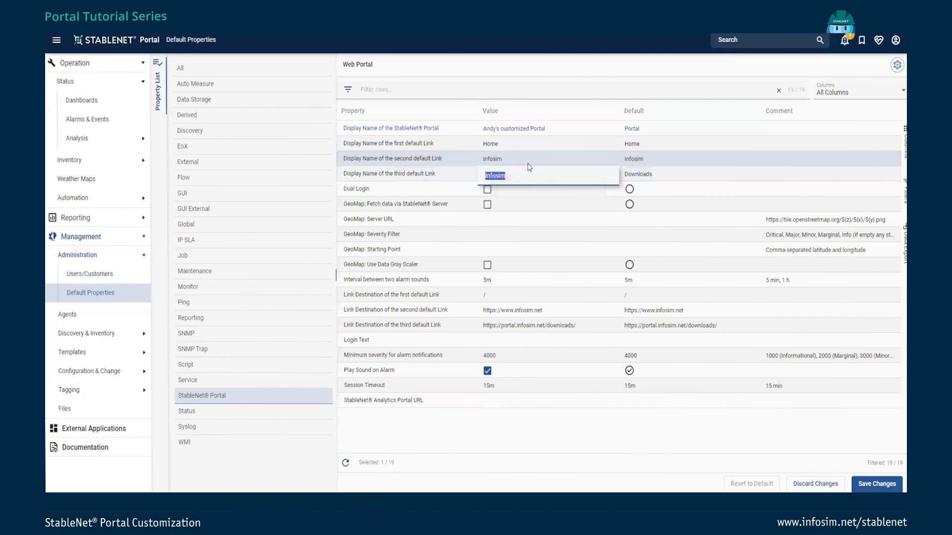
{"action": "type", "text": "Infosim® TTS"}
{"action": "left_click", "coordinate": [561, 148]}
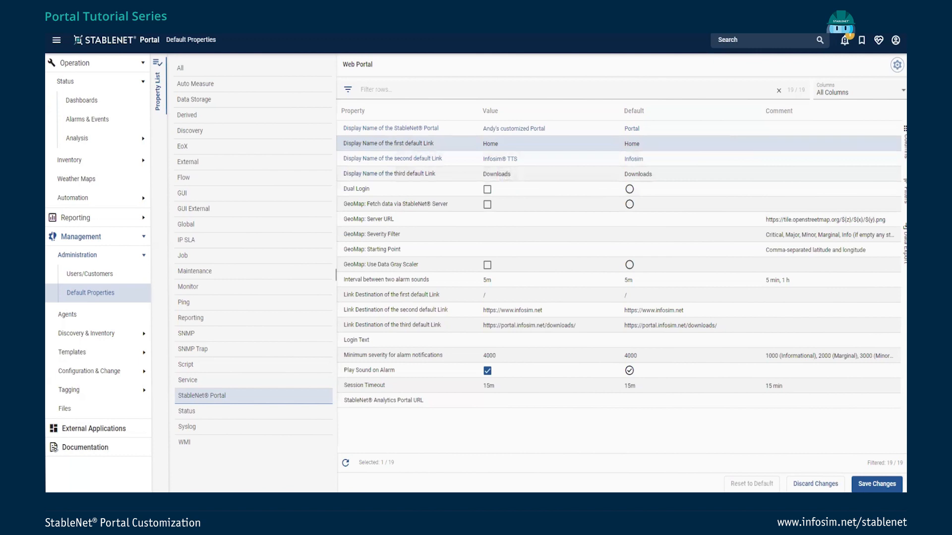
{"action": "double_click", "coordinate": [516, 316]}
{"action": "type", "text": "https://tickets.infosim.net"}
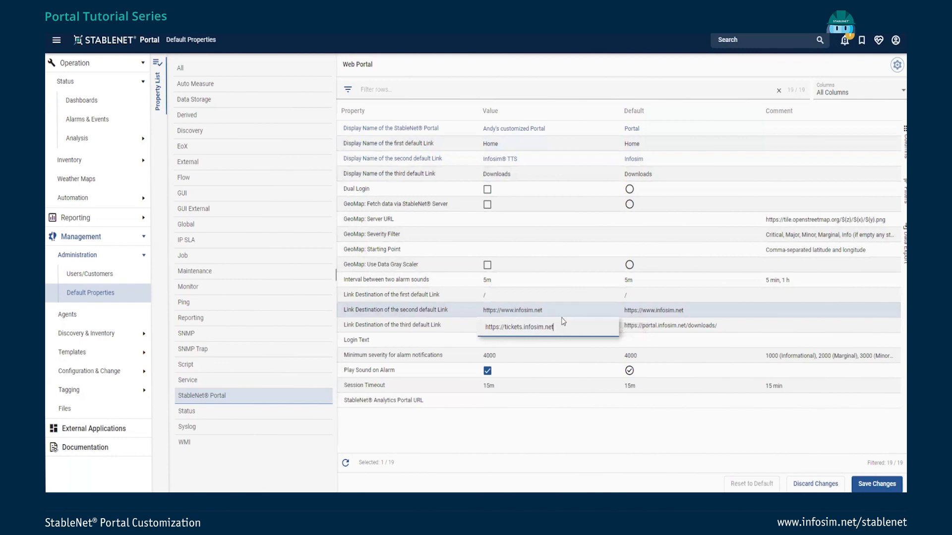
{"action": "left_click", "coordinate": [563, 280]}
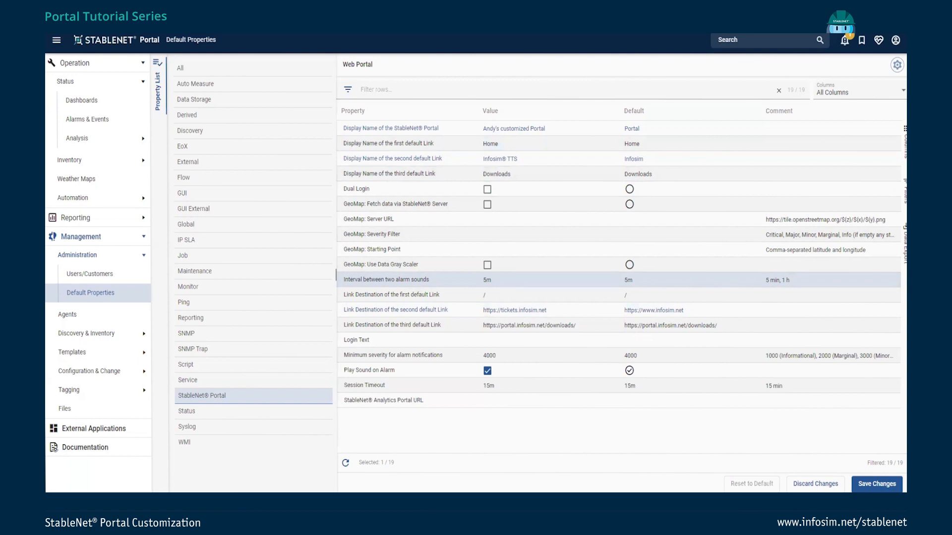
{"action": "double_click", "coordinate": [527, 179]}
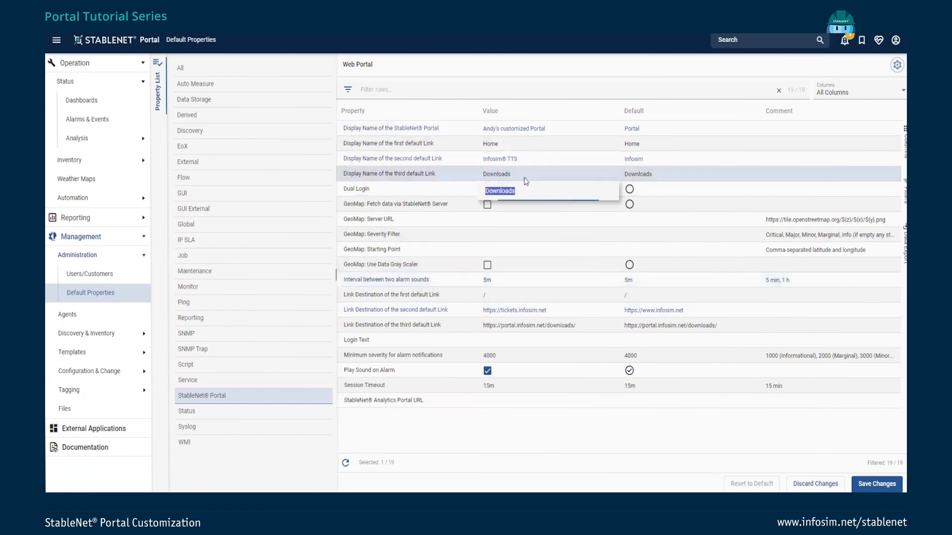
{"action": "type", "text": "Infosim® YouTube Channel"}
{"action": "left_click", "coordinate": [566, 163]}
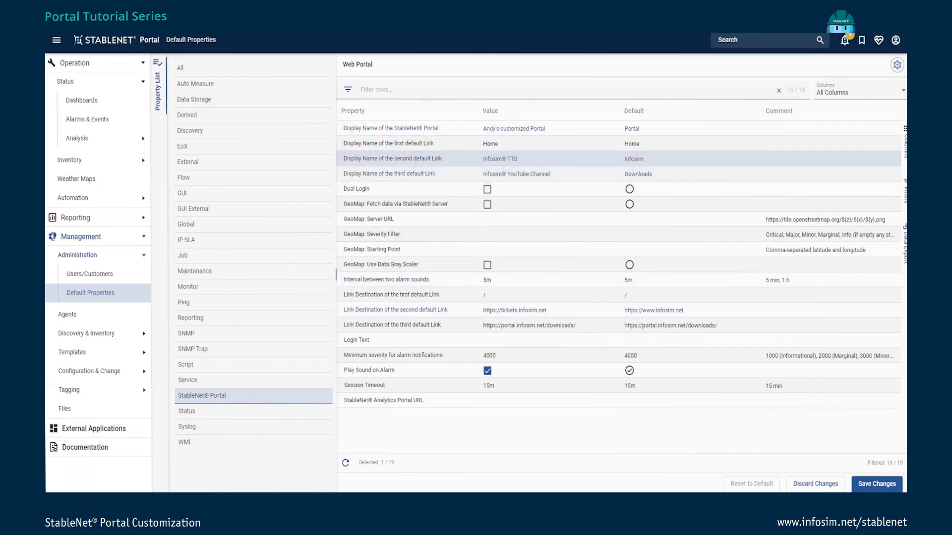
{"action": "double_click", "coordinate": [583, 327]}
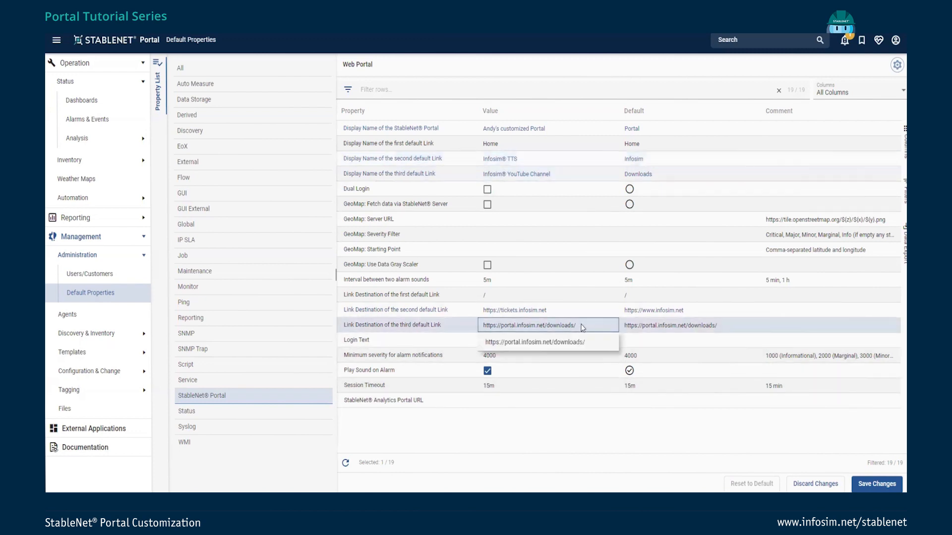
{"action": "type", "text": "https://www.youtube.com/infosimtv"}
{"action": "double_click", "coordinate": [584, 294]}
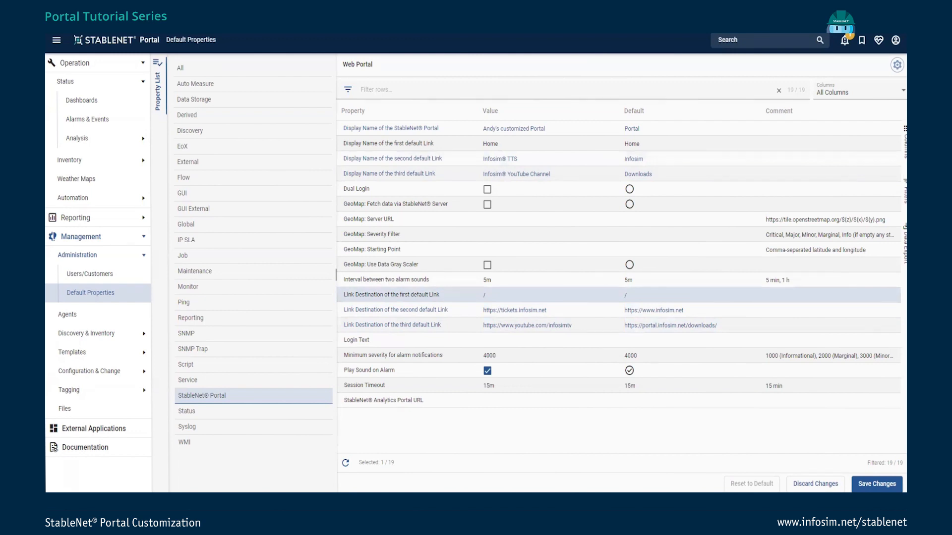
Set the Login Text property to "Next planned Maintenance: 04.09.2024"
{"action": "left_click", "coordinate": [496, 342]}
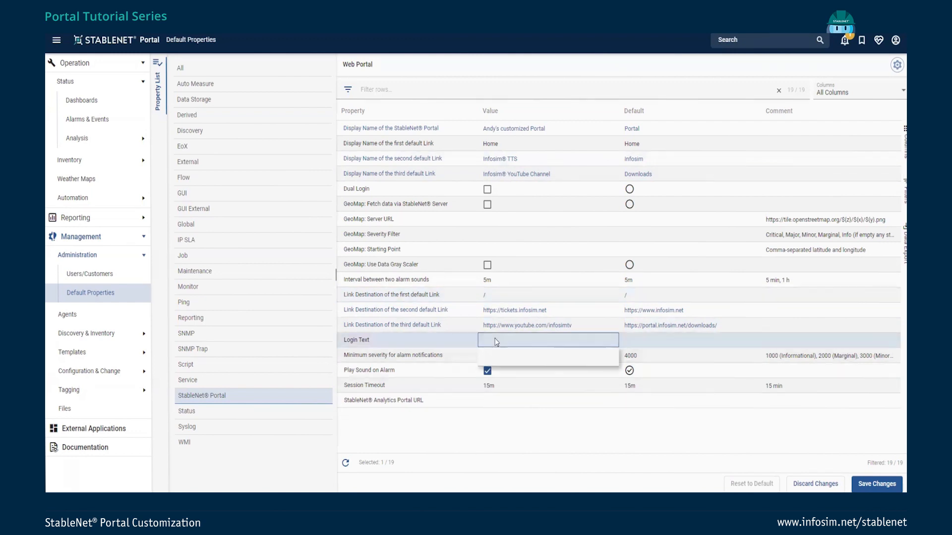
{"action": "type", "text": "Next planned Maintenance: 04.09.2024"}
{"action": "left_click", "coordinate": [650, 341]}
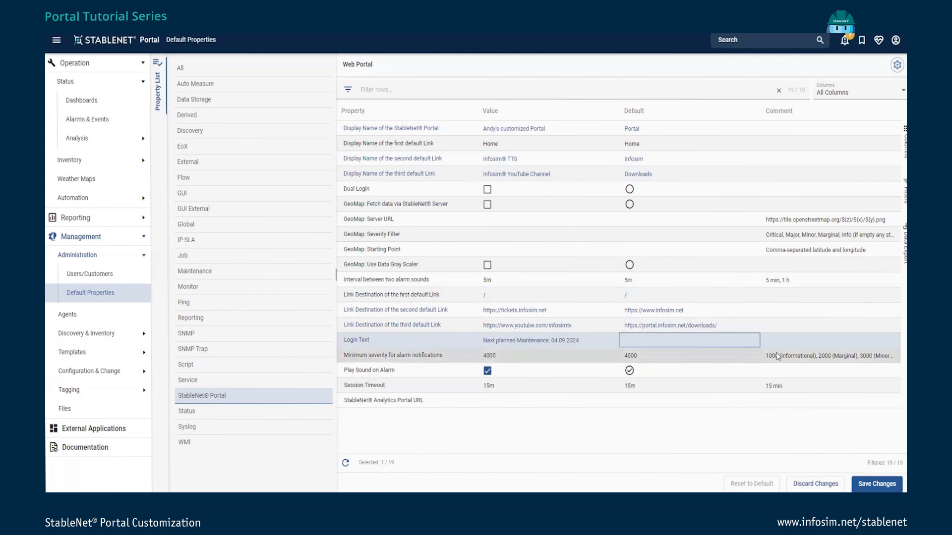
Save and apply all the modified portal properties, and reload the page
{"action": "left_click", "coordinate": [874, 484]}
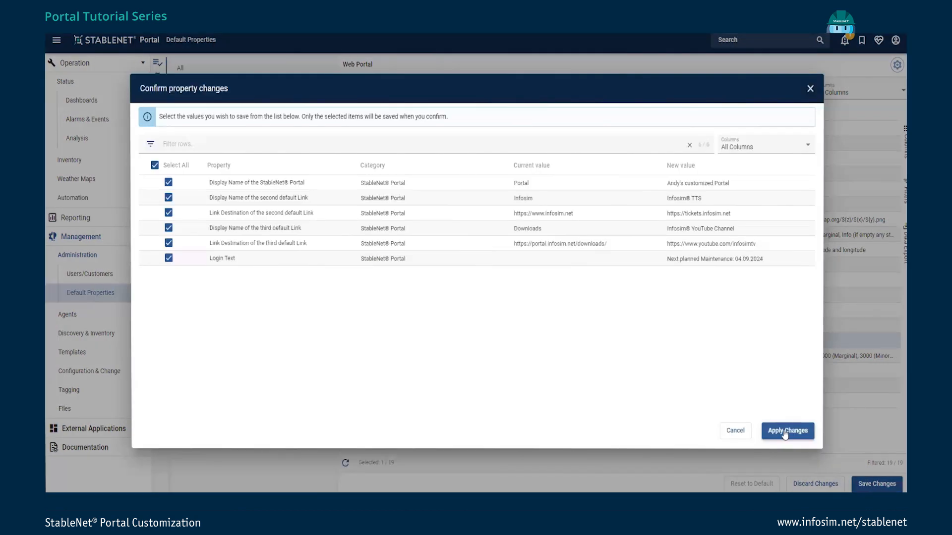
{"action": "left_click", "coordinate": [785, 431]}
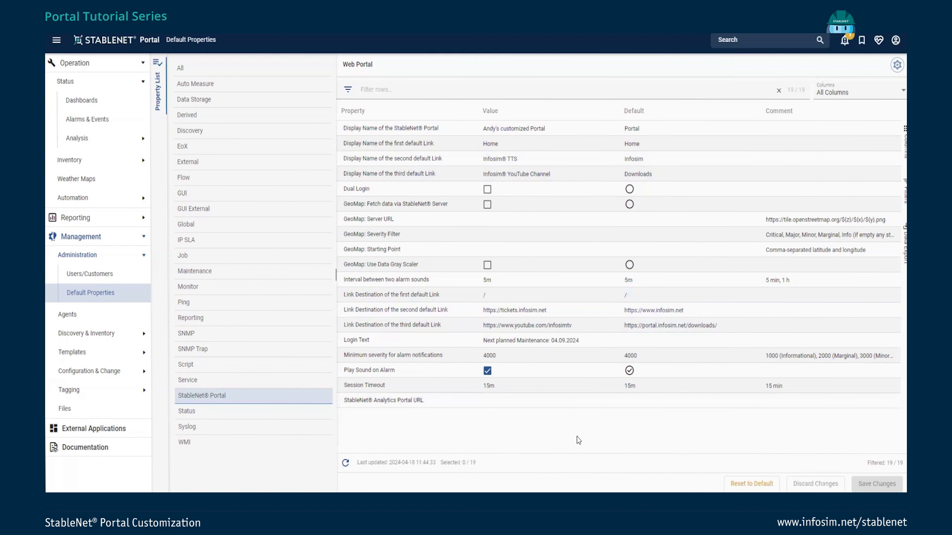
{"action": "key", "text": "F5"}
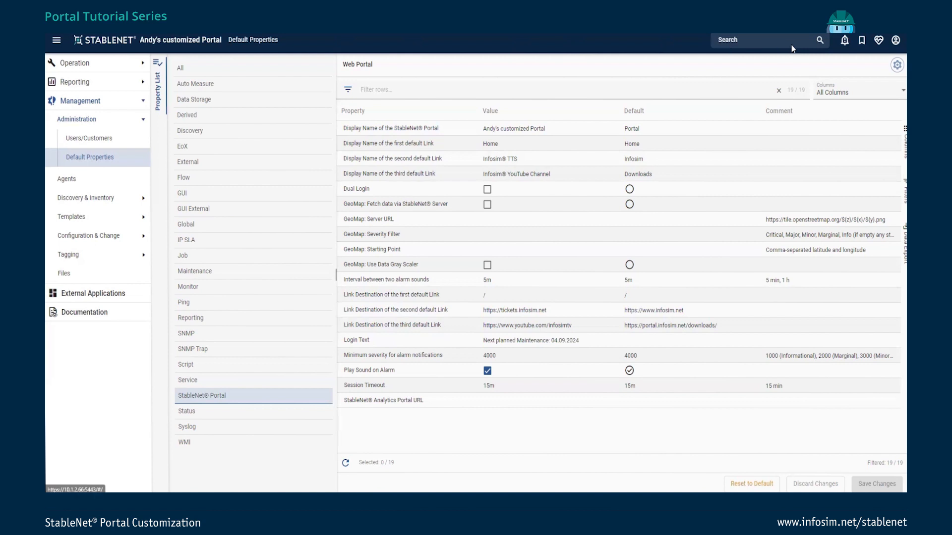
Test the customized "Infosim® YouTube Channel" link by opening it and accepting all YouTube cookies
{"action": "left_click", "coordinate": [860, 42]}
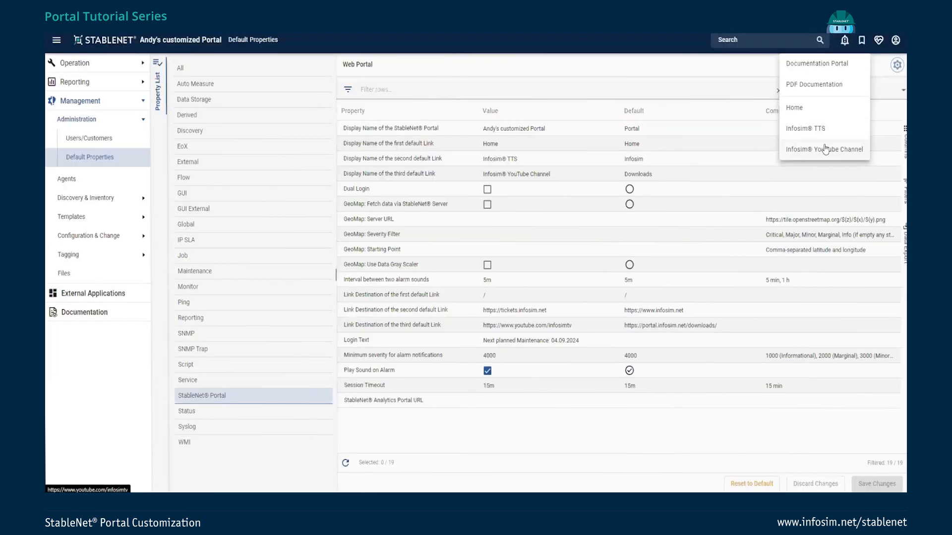
{"action": "left_click", "coordinate": [824, 149]}
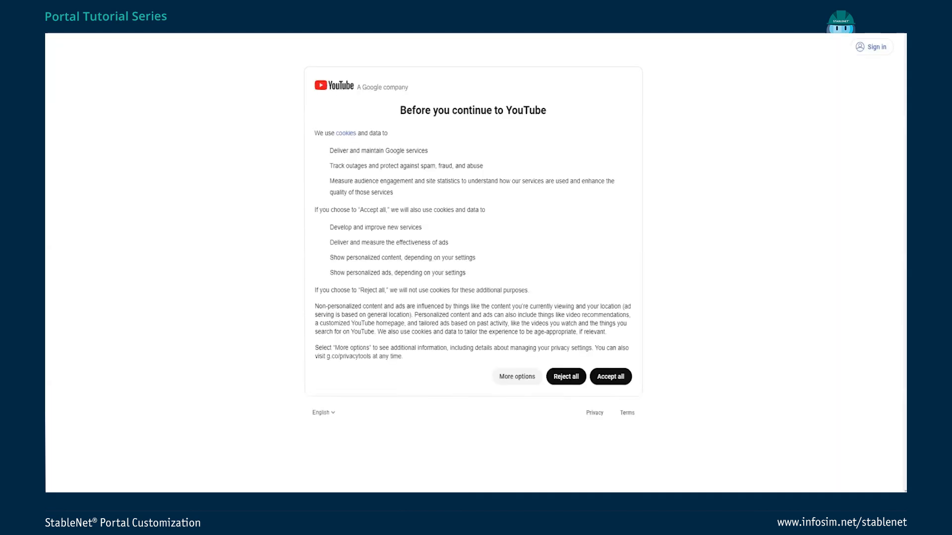
{"action": "left_click", "coordinate": [606, 378]}
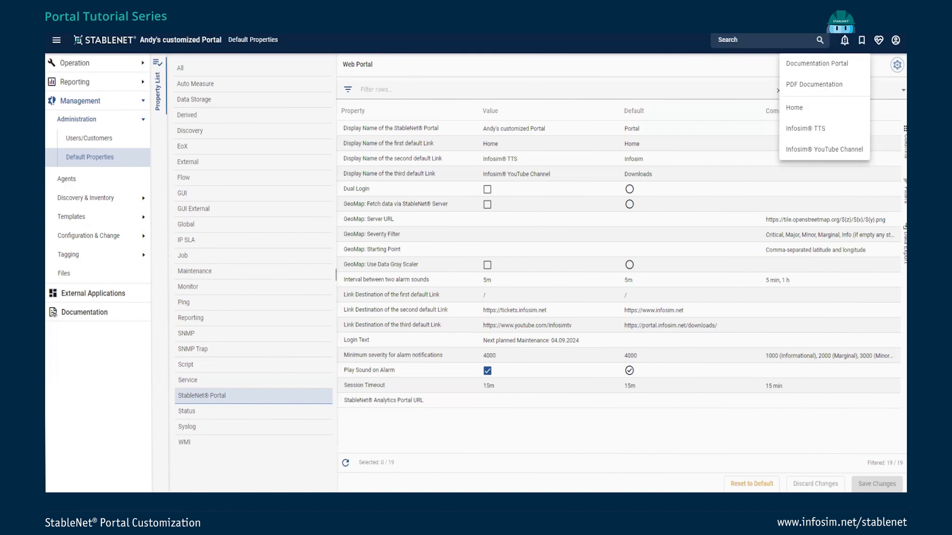
Log out of the portal and check the customized maintenance notice on the login page
{"action": "left_click", "coordinate": [895, 40]}
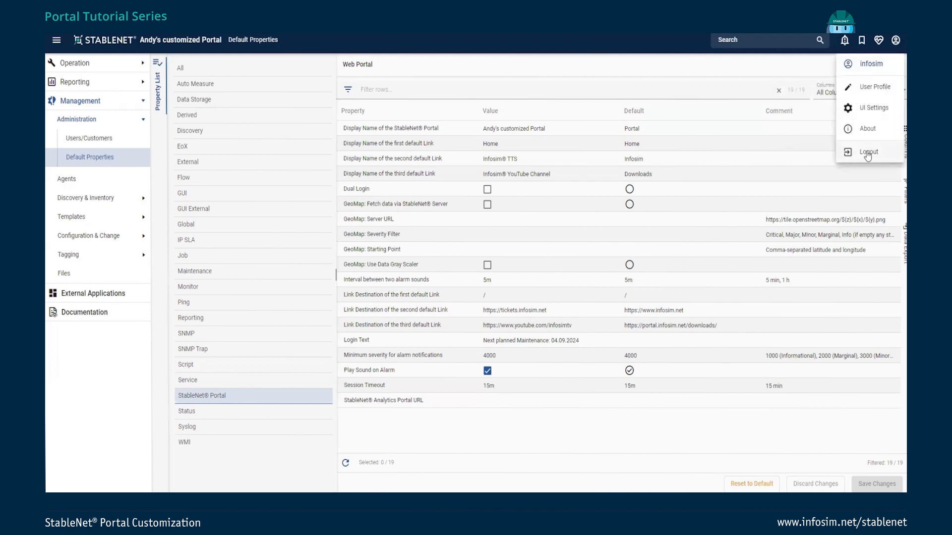
{"action": "left_click", "coordinate": [868, 152]}
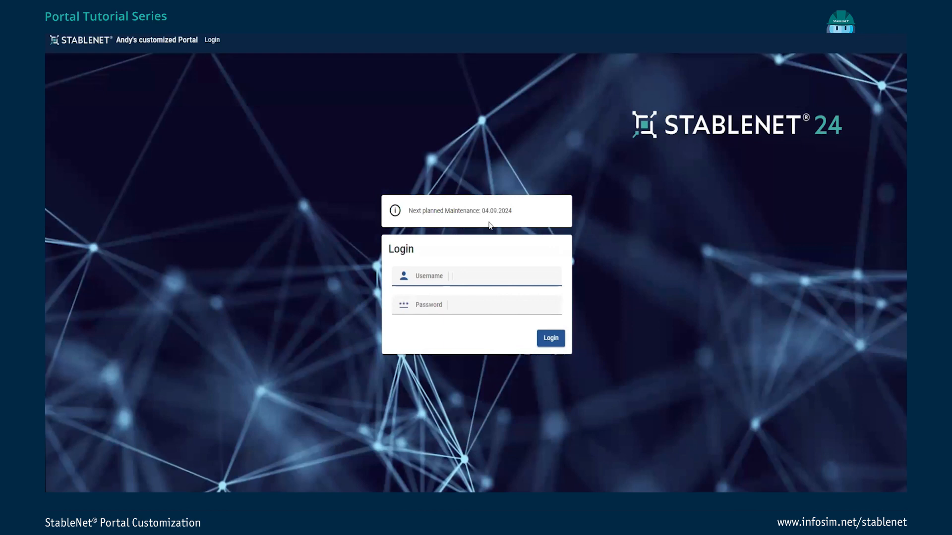
{"action": "left_click_drag", "start_coordinate": [408, 210], "coordinate": [472, 209]}
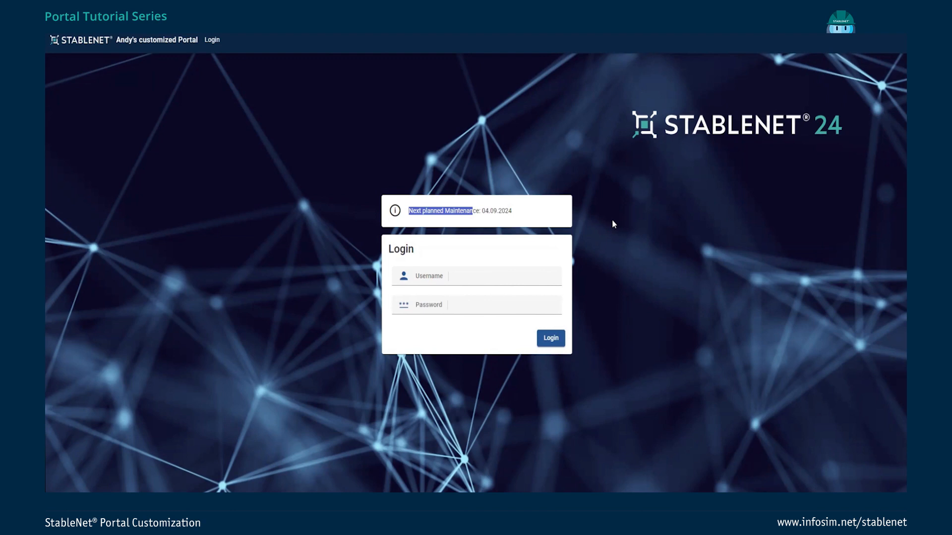
{"action": "left_click", "coordinate": [611, 237]}
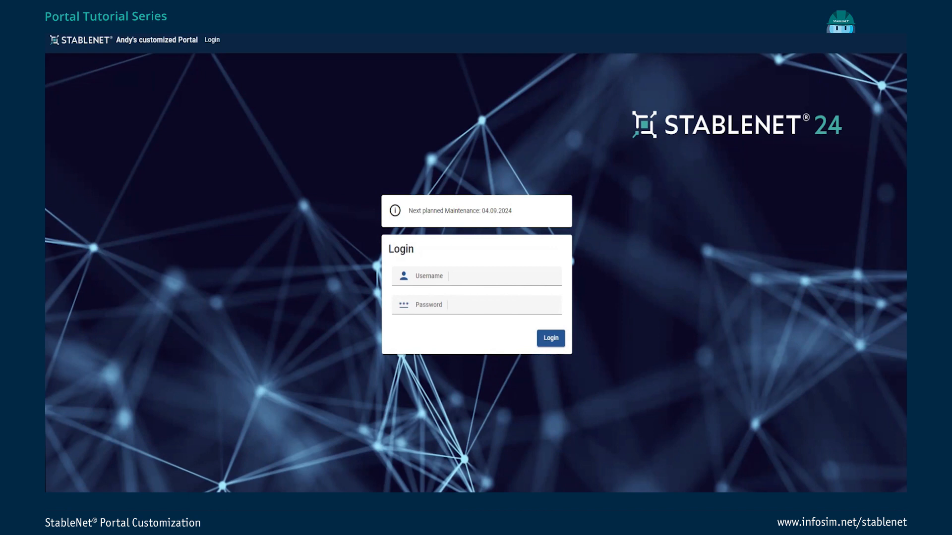
Log back in to the portal with the infosim account's username and password
{"action": "left_click", "coordinate": [484, 271]}
{"action": "type", "text": "infosim"}
{"action": "key", "text": "Tab"}
{"action": "type", "text": "••••••"}
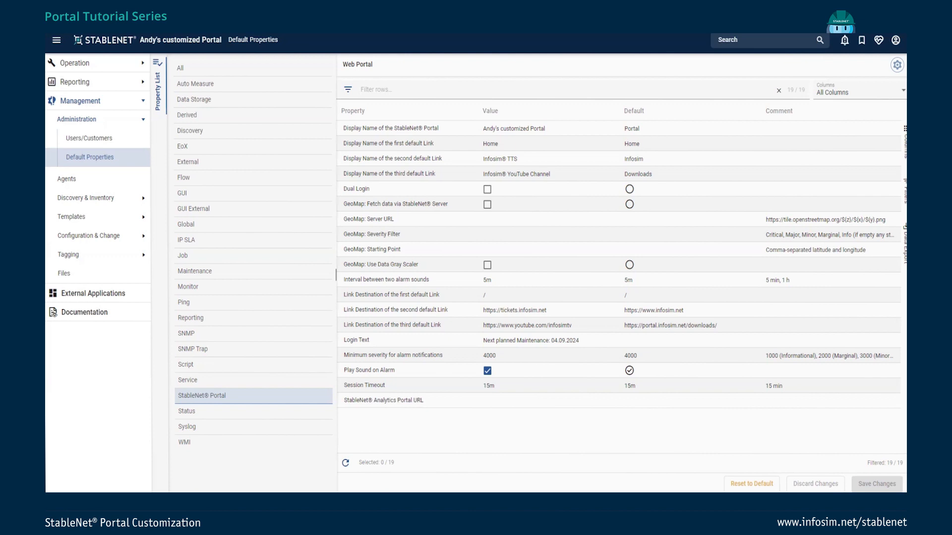
Search the portal for "user", open Users/Customers and display its list of groups
{"action": "left_click", "coordinate": [743, 37]}
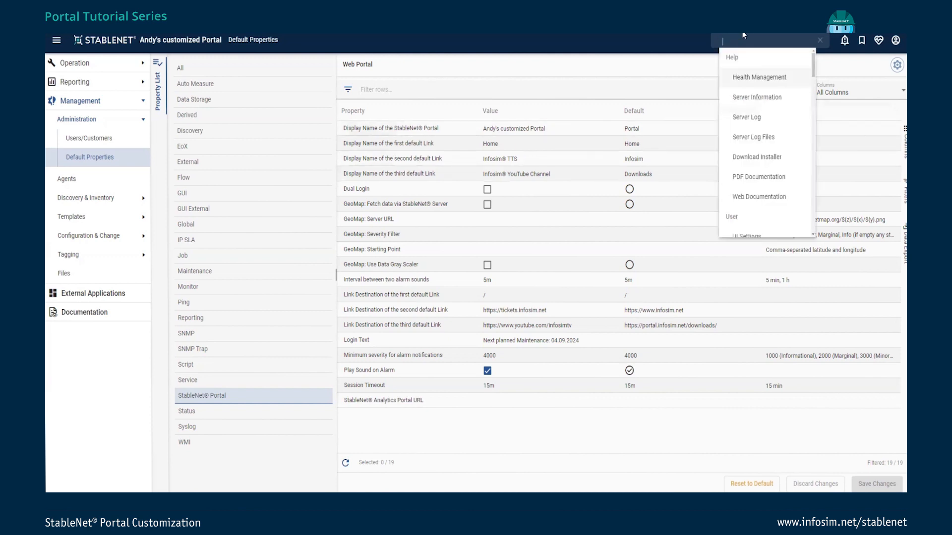
{"action": "type", "text": "user"}
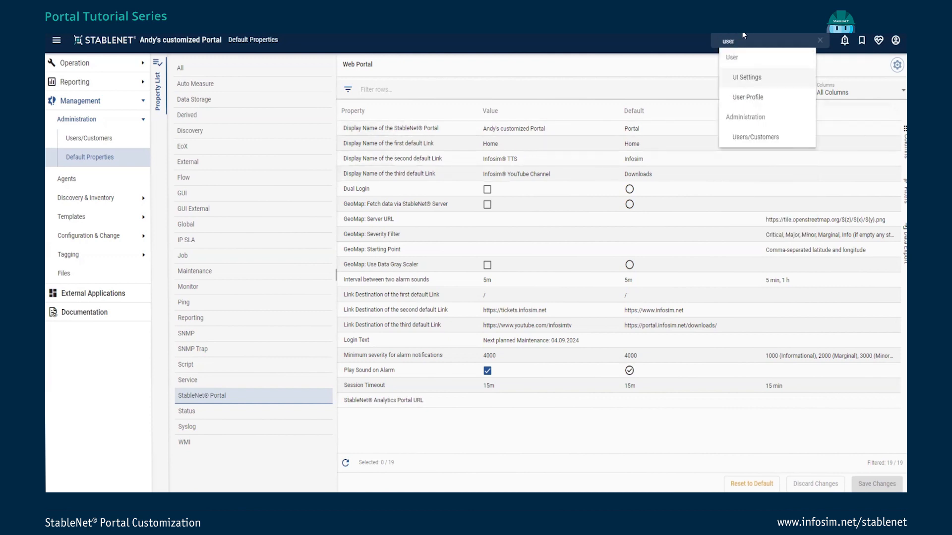
{"action": "left_click", "coordinate": [755, 139]}
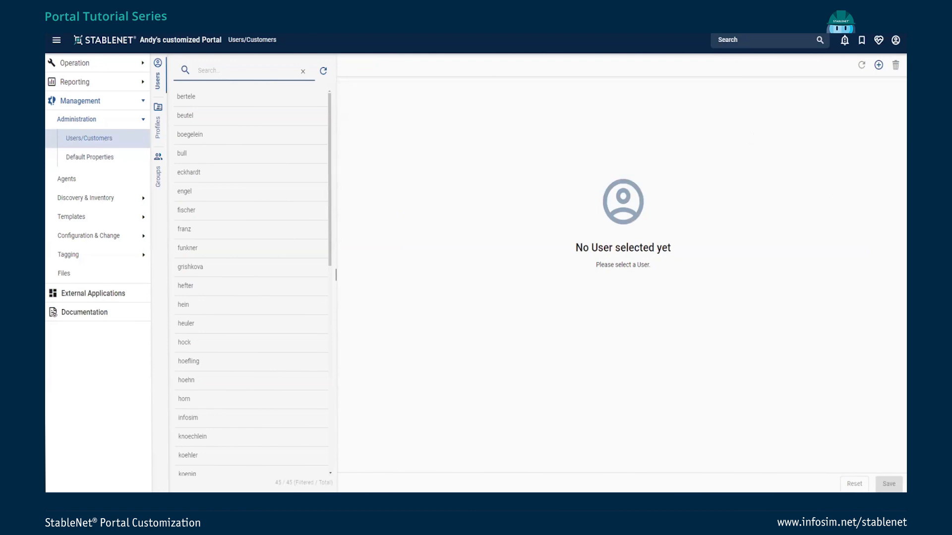
{"action": "left_click", "coordinate": [159, 177]}
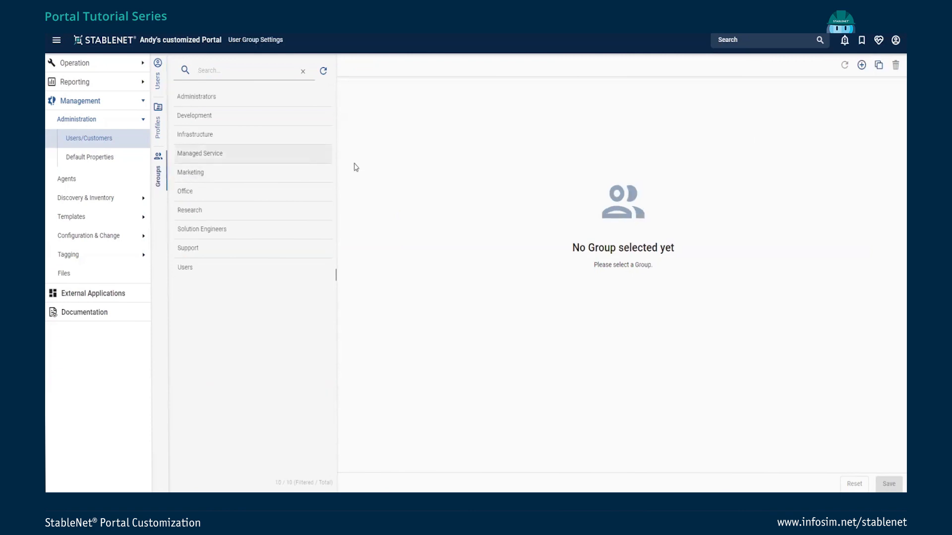
Start a new user group and name it "View Group - Tutorial"
{"action": "left_click", "coordinate": [861, 65]}
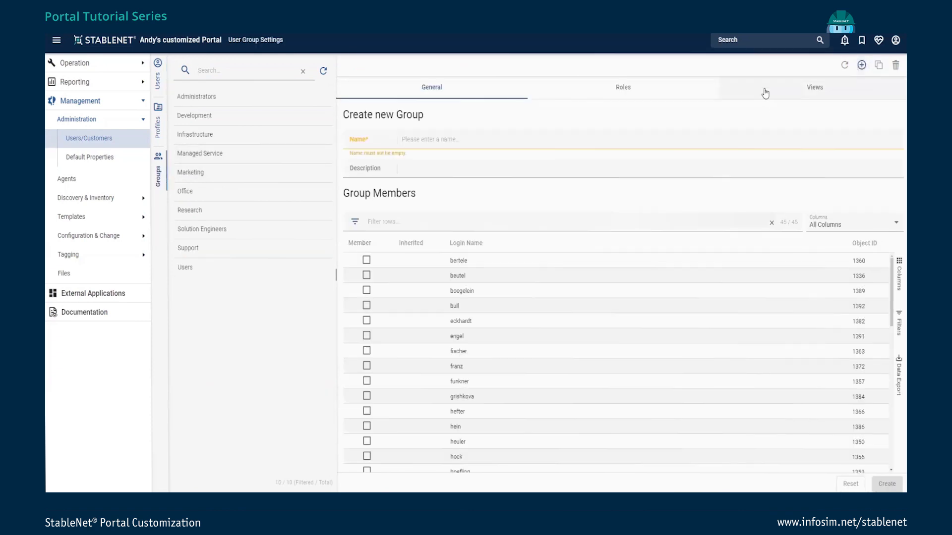
{"action": "left_click", "coordinate": [436, 140]}
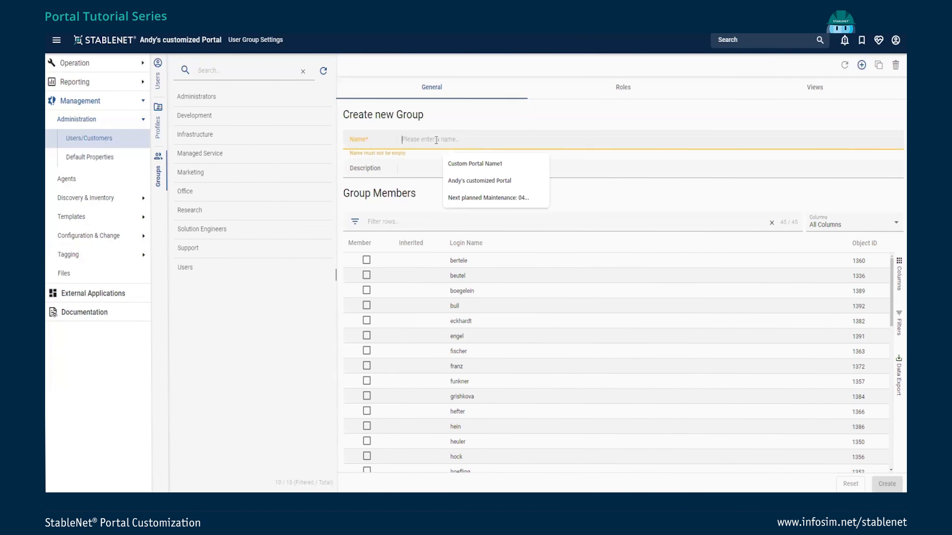
{"action": "type", "text": "View"}
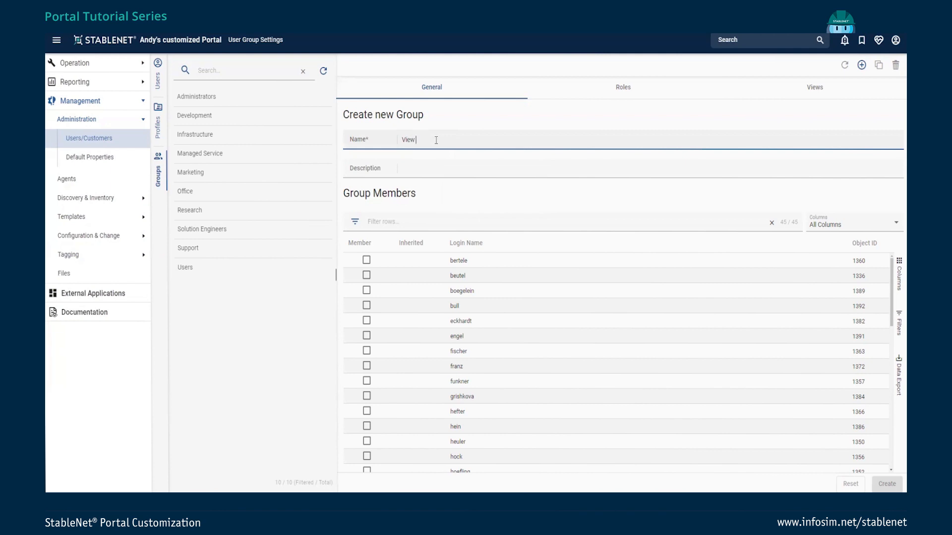
{"action": "type", "text": " Group"}
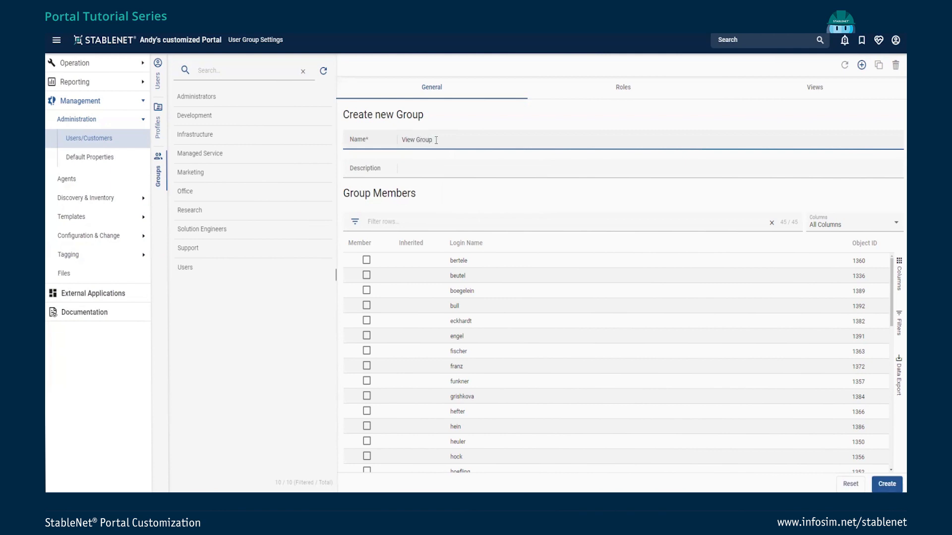
{"action": "type", "text": " -Tutorial"}
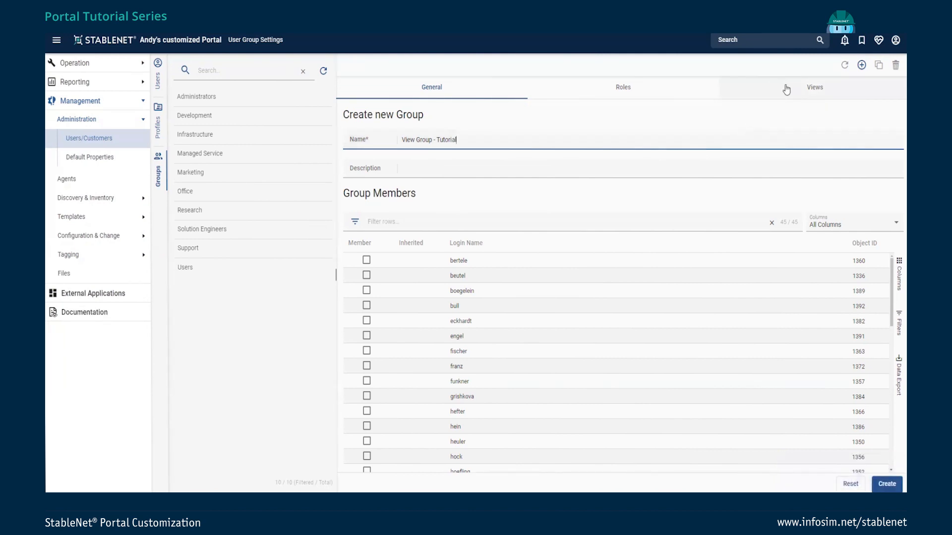
In the new group's views, expand Status and hide Alarms & Events, Analysis, Inventory, Weather Maps and Automation
{"action": "left_click", "coordinate": [820, 91]}
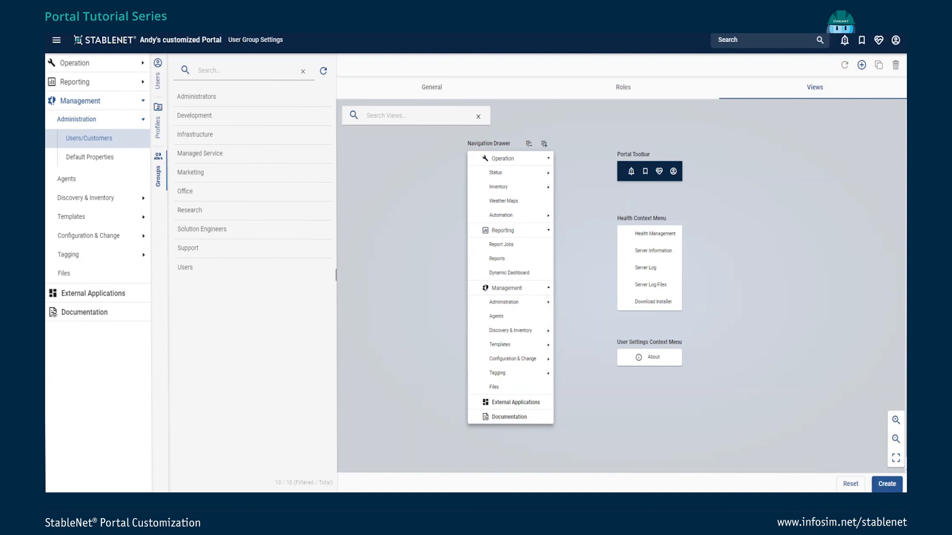
{"action": "left_click", "coordinate": [544, 178]}
{"action": "left_click", "coordinate": [482, 201]}
{"action": "left_click", "coordinate": [482, 215]}
{"action": "left_click", "coordinate": [482, 231]}
{"action": "left_click", "coordinate": [482, 246]}
{"action": "left_click", "coordinate": [482, 260]}
Hide the Reporting, Management, External Applications and Documentation sections in the group's Navigation Drawer
{"action": "left_click", "coordinate": [474, 275]}
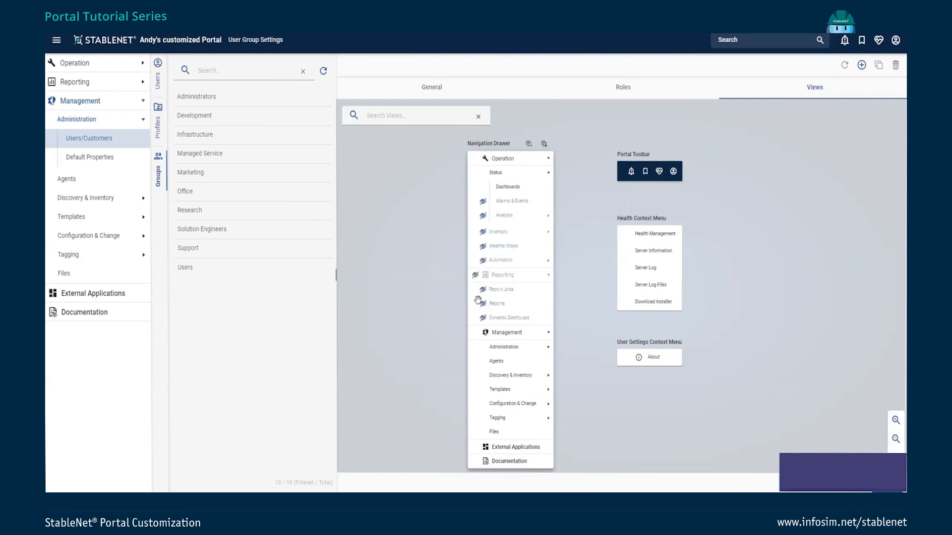
{"action": "left_click", "coordinate": [475, 332]}
{"action": "left_click", "coordinate": [475, 447]}
{"action": "left_click", "coordinate": [475, 461]}
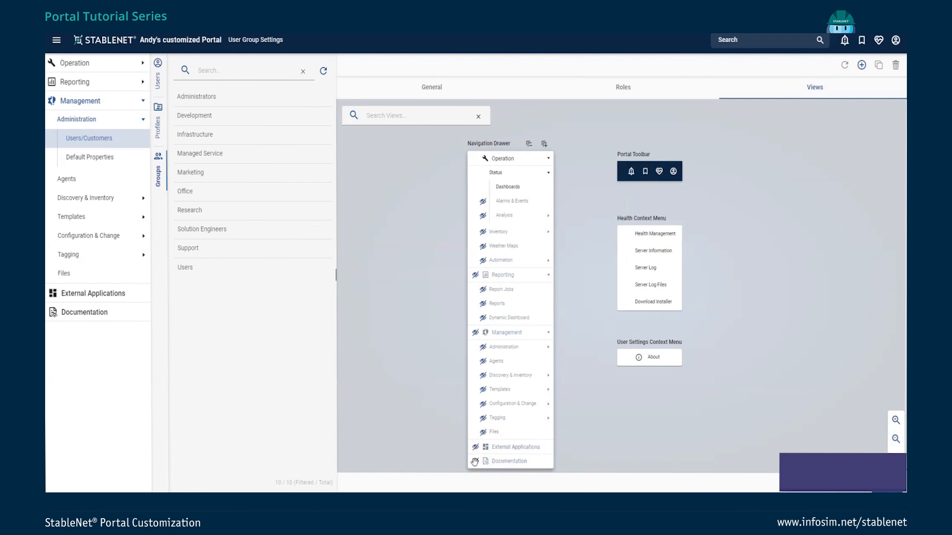
Hide About in the User Settings Context Menu and all five entries of the Health Context Menu for the group
{"action": "left_click", "coordinate": [626, 358]}
{"action": "left_click", "coordinate": [624, 300]}
{"action": "left_click", "coordinate": [624, 285]}
{"action": "left_click", "coordinate": [624, 268]}
{"action": "left_click", "coordinate": [626, 251]}
{"action": "left_click", "coordinate": [625, 233]}
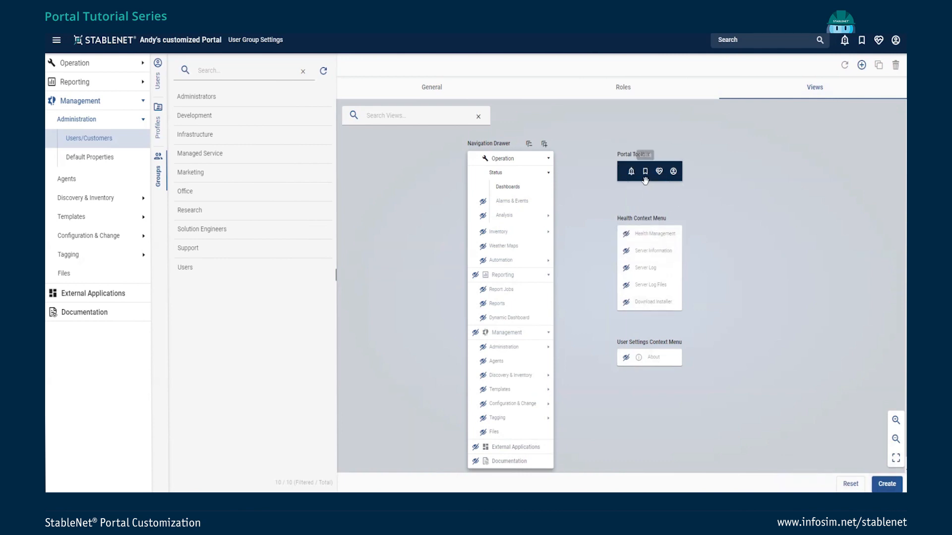
Hide the bookmark and health icons in the group's Portal Toolbar, and create the group
{"action": "left_click", "coordinate": [646, 174]}
{"action": "left_click", "coordinate": [660, 172]}
{"action": "left_click", "coordinate": [890, 489]}
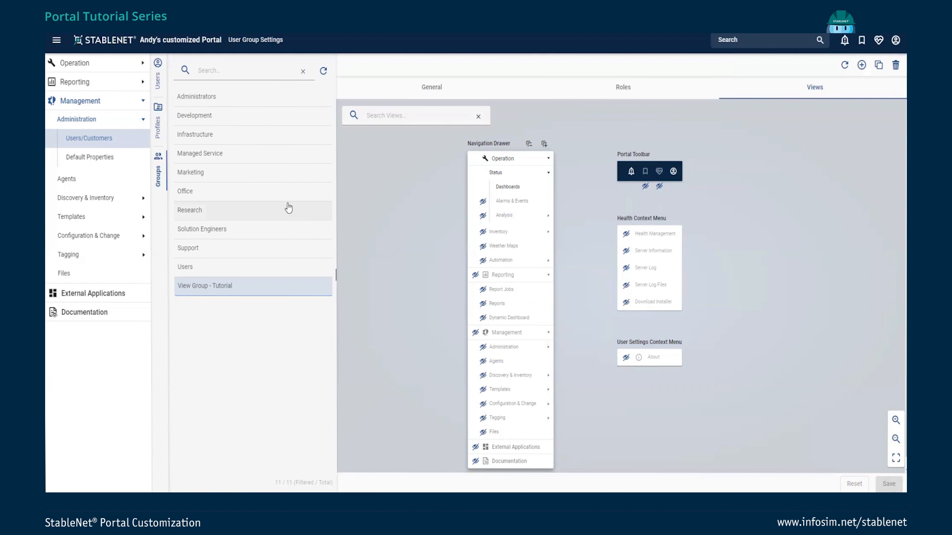
Filter the group members by the intended user's login name, add that user to "View Group - Tutorial" and save the group
{"action": "double_click", "coordinate": [203, 291]}
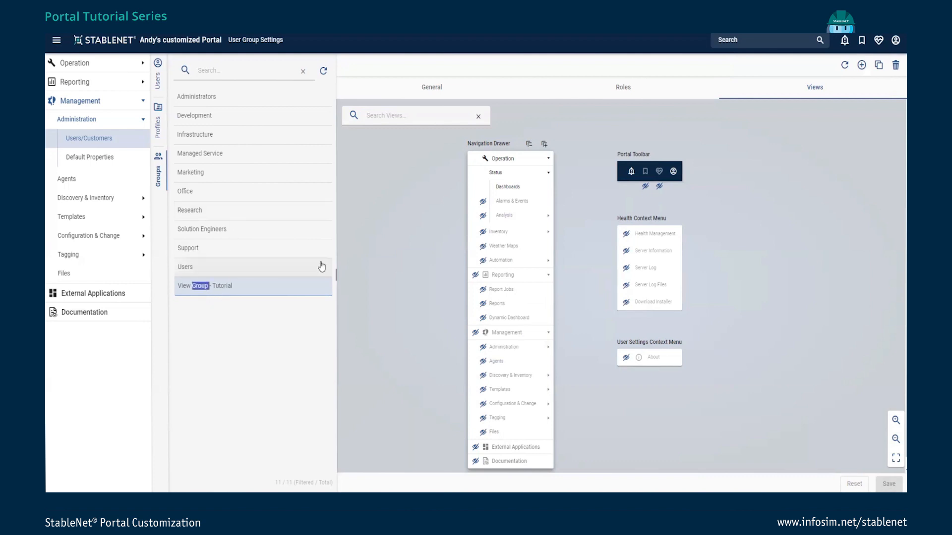
{"action": "left_click", "coordinate": [423, 90]}
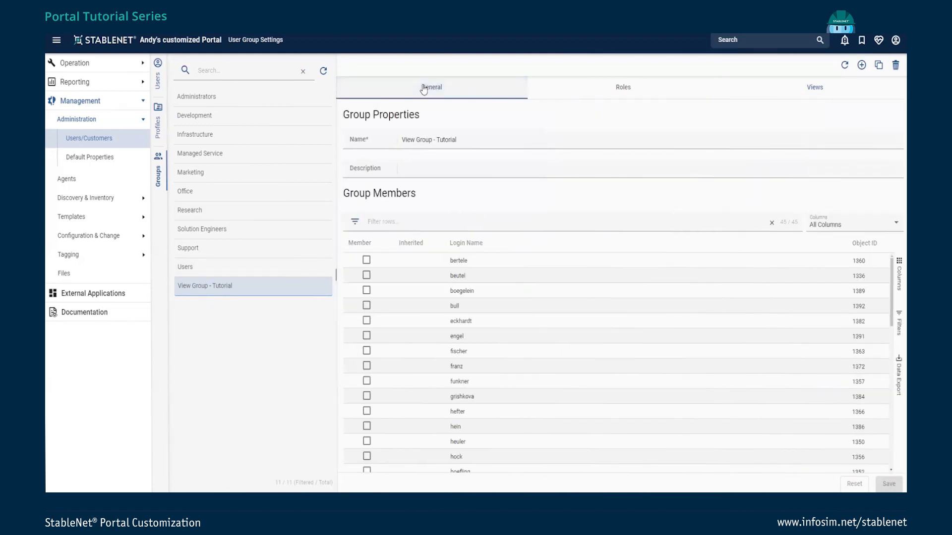
{"action": "left_click", "coordinate": [388, 223]}
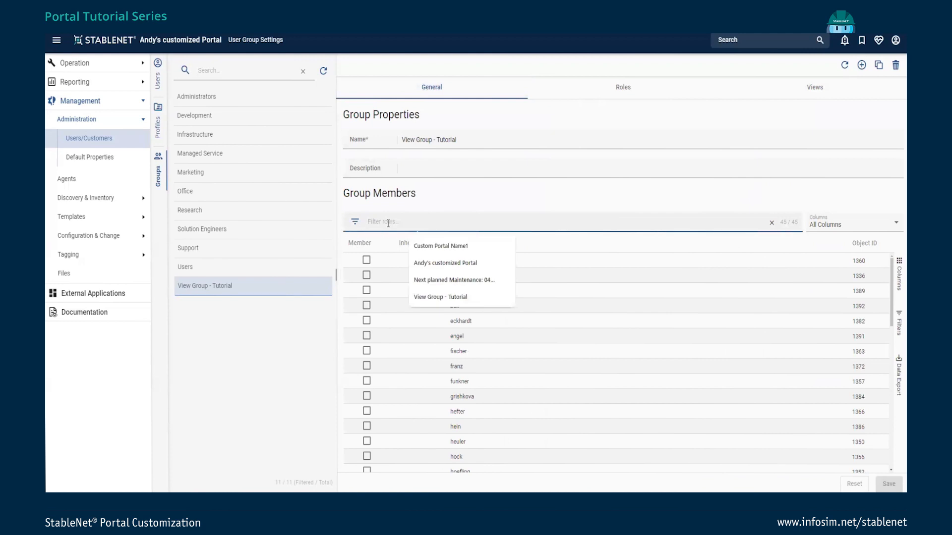
{"action": "type", "text": "stumpf"}
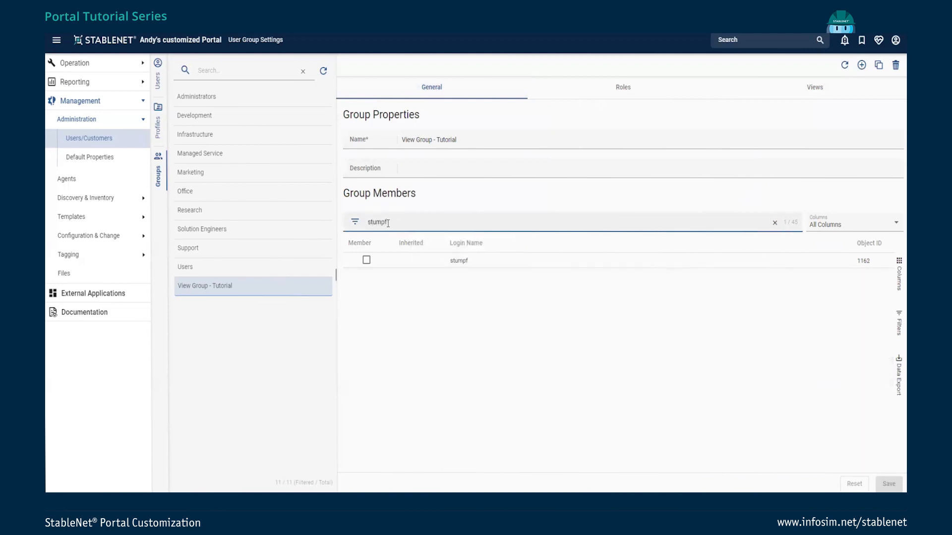
{"action": "left_click", "coordinate": [366, 260]}
{"action": "left_click", "coordinate": [895, 486]}
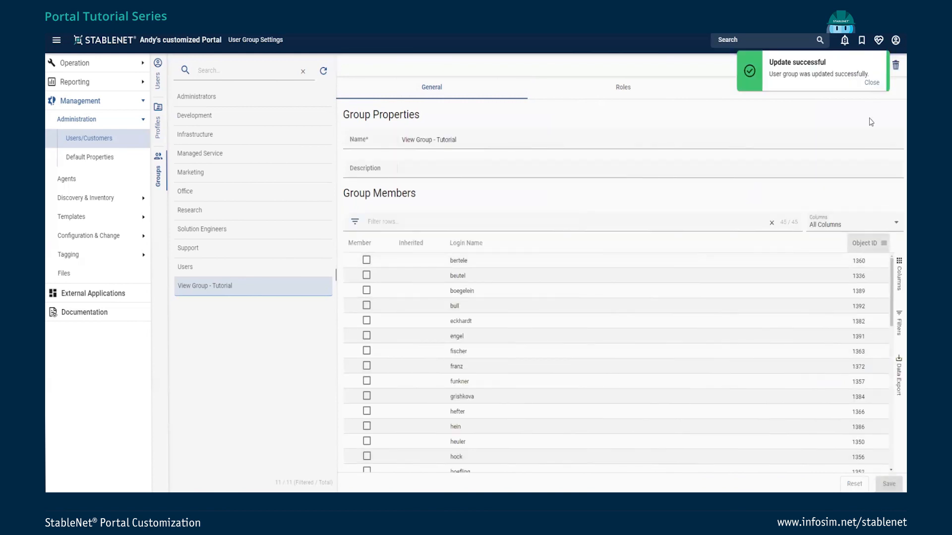
{"action": "left_click", "coordinate": [871, 83]}
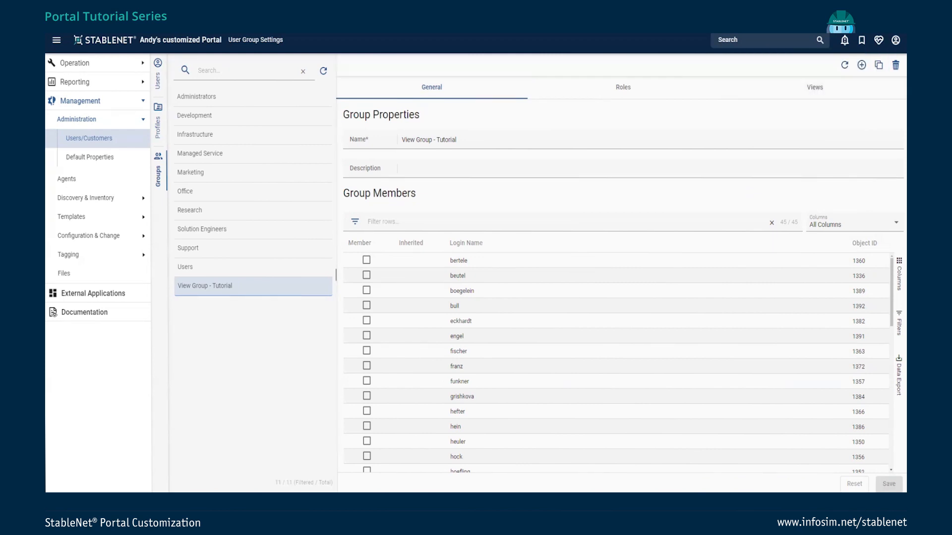
Log out and log in as the new group member with that user's login name and password
{"action": "left_click", "coordinate": [895, 39]}
{"action": "left_click", "coordinate": [857, 153]}
{"action": "left_click", "coordinate": [481, 276]}
{"action": "type", "text": "stumpf"}
{"action": "key", "text": "Tab"}
{"action": "type", "text": "••••••••••"}
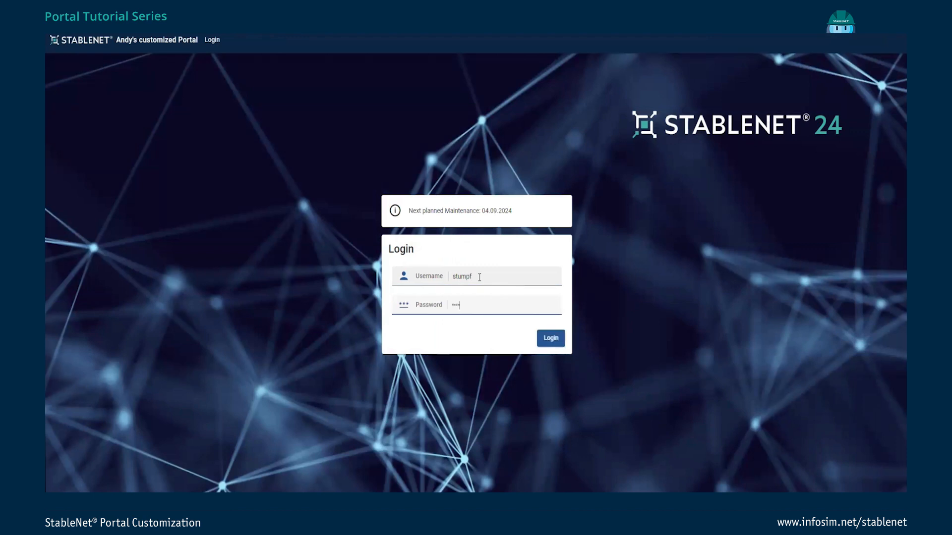
{"action": "key", "text": "Return"}
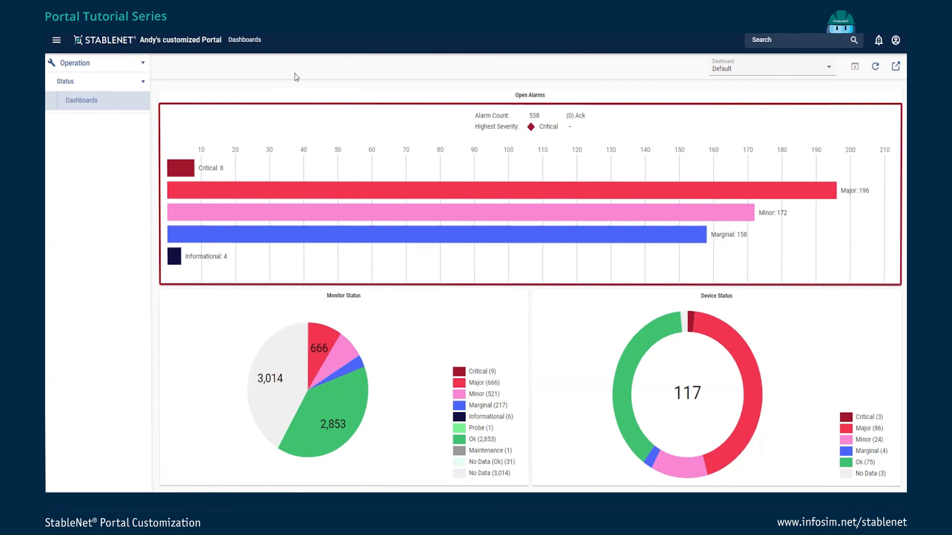
Set the portal's Color Theme to Dark in the UI settings
{"action": "left_click", "coordinate": [895, 42]}
{"action": "left_click", "coordinate": [871, 109]}
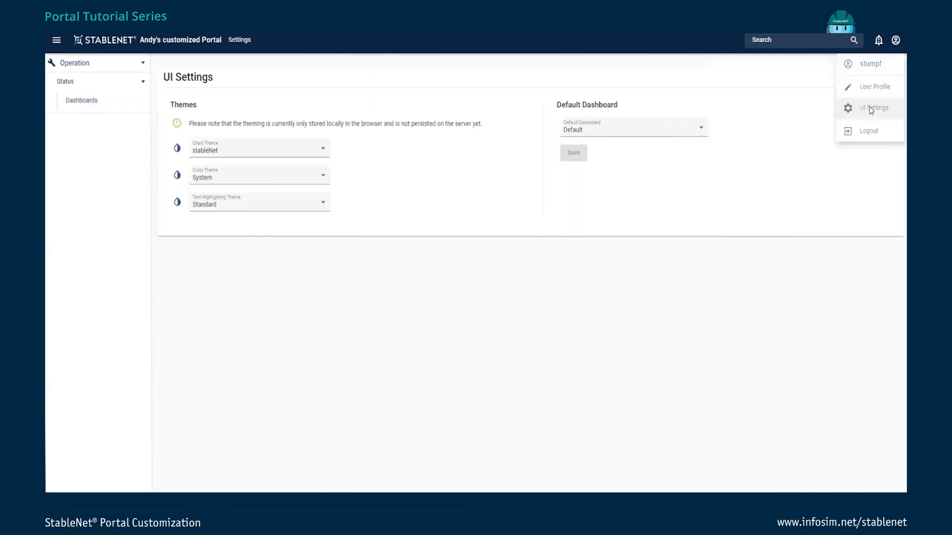
{"action": "left_click", "coordinate": [227, 179]}
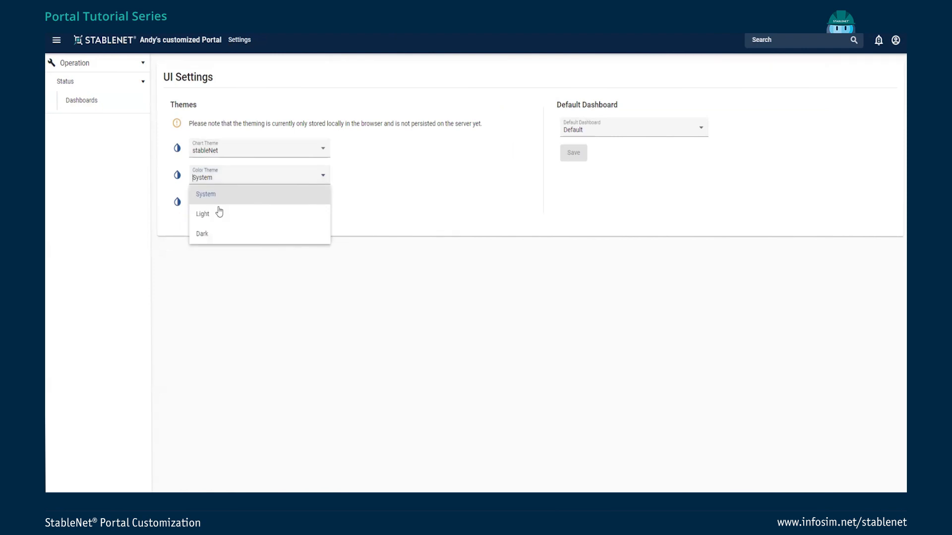
{"action": "left_click", "coordinate": [211, 236]}
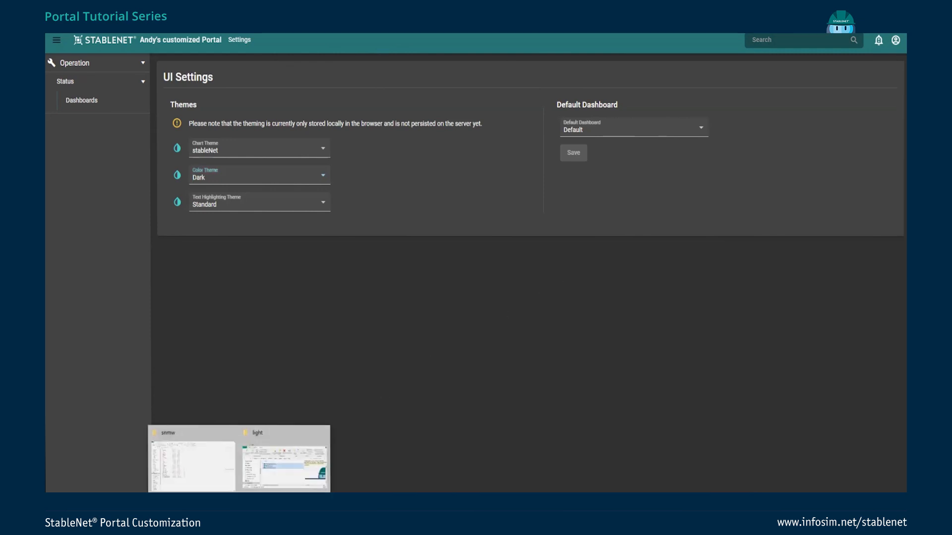
Switch to File Explorer and place header_background.svg, header_logo.svg and login_background.svg in snmw\config\portal\themes\dark\images
{"action": "left_click", "coordinate": [209, 464]}
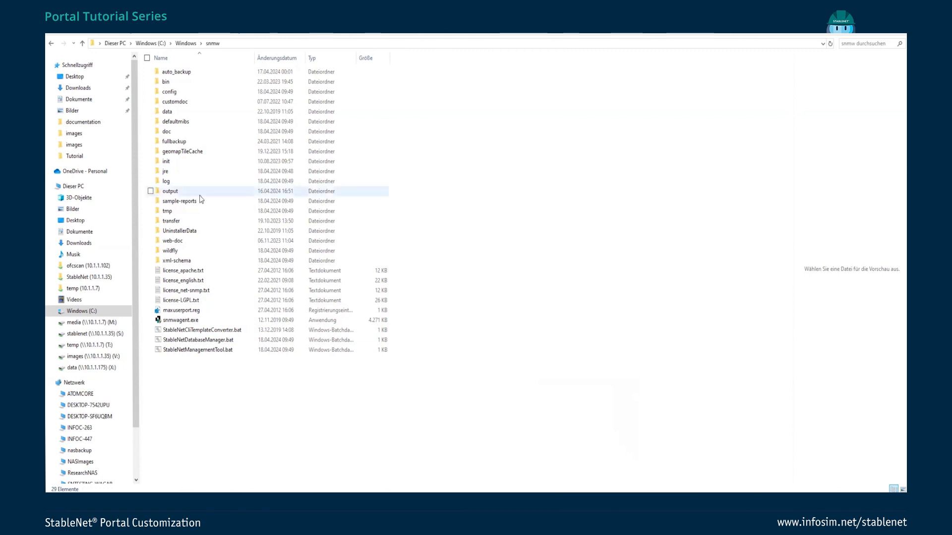
{"action": "double_click", "coordinate": [185, 92]}
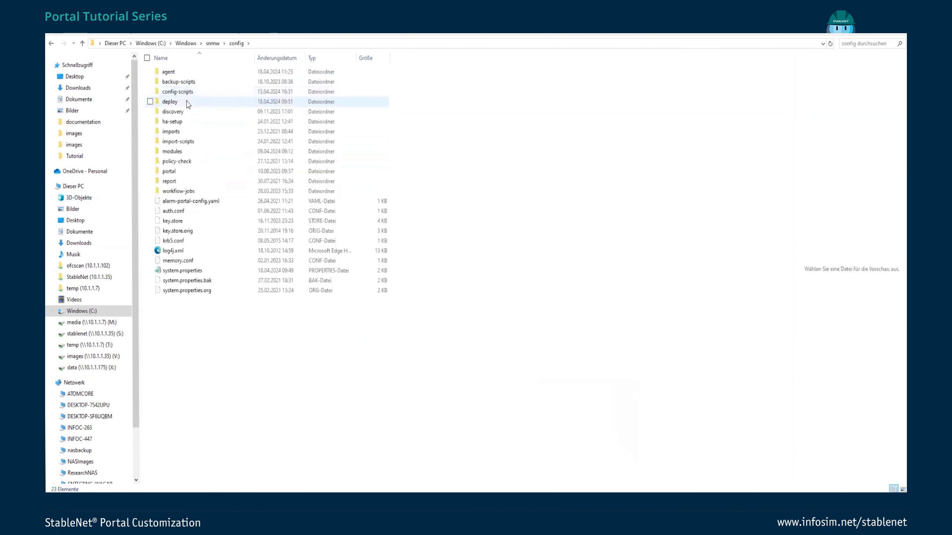
{"action": "double_click", "coordinate": [183, 173]}
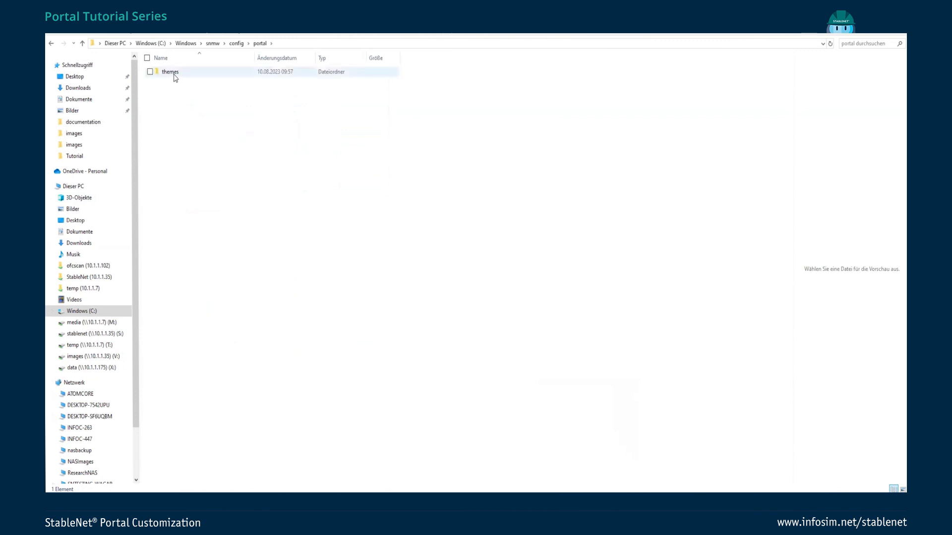
{"action": "double_click", "coordinate": [182, 75]}
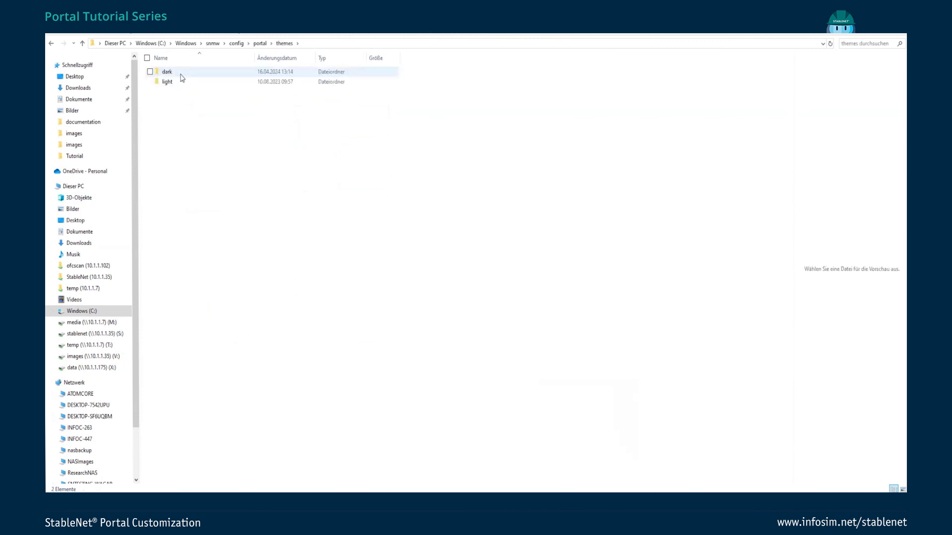
{"action": "double_click", "coordinate": [181, 76]}
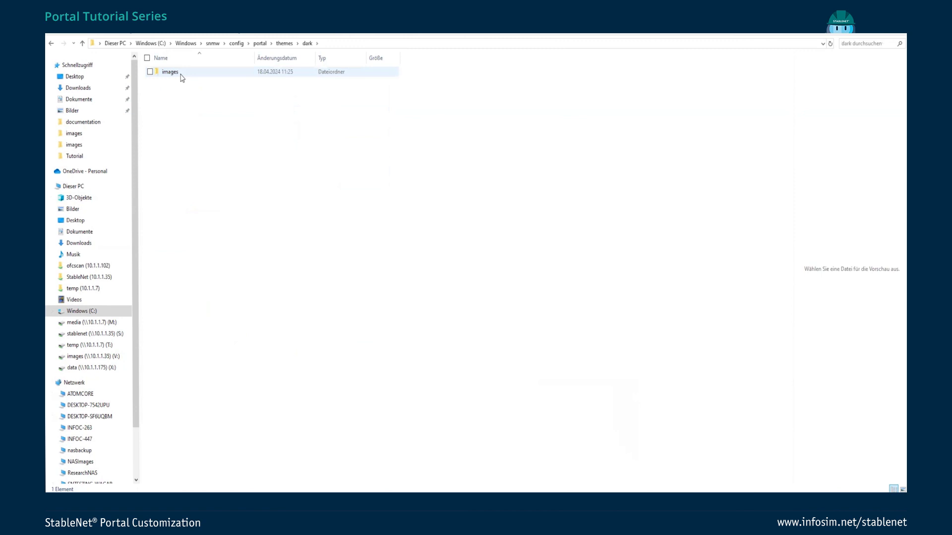
{"action": "double_click", "coordinate": [182, 76]}
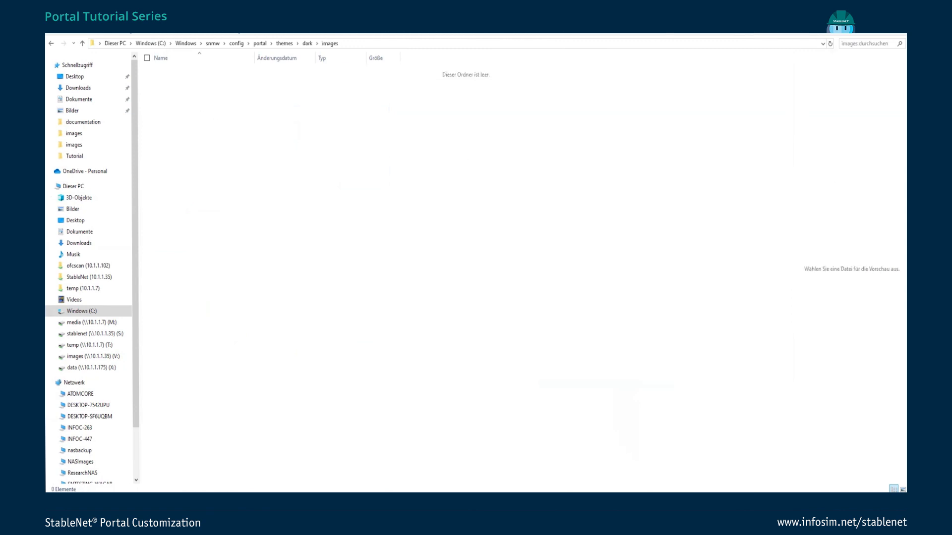
{"action": "left_click_drag", "start_coordinate": [951, 85], "coordinate": [373, 142]}
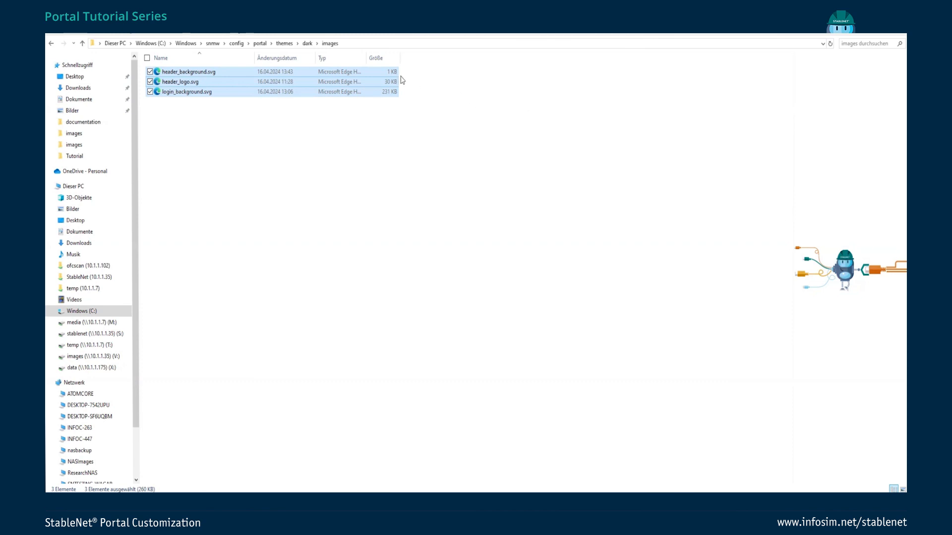
Place the custom light theme image files in the images folder under snmw\config\portal\themes\light
{"action": "left_click", "coordinate": [283, 43]}
{"action": "double_click", "coordinate": [168, 82]}
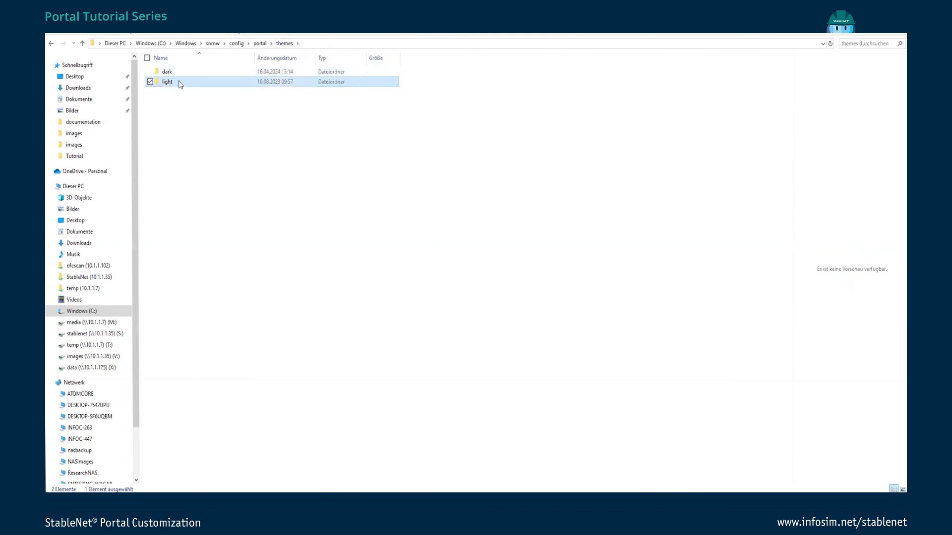
{"action": "double_click", "coordinate": [174, 74]}
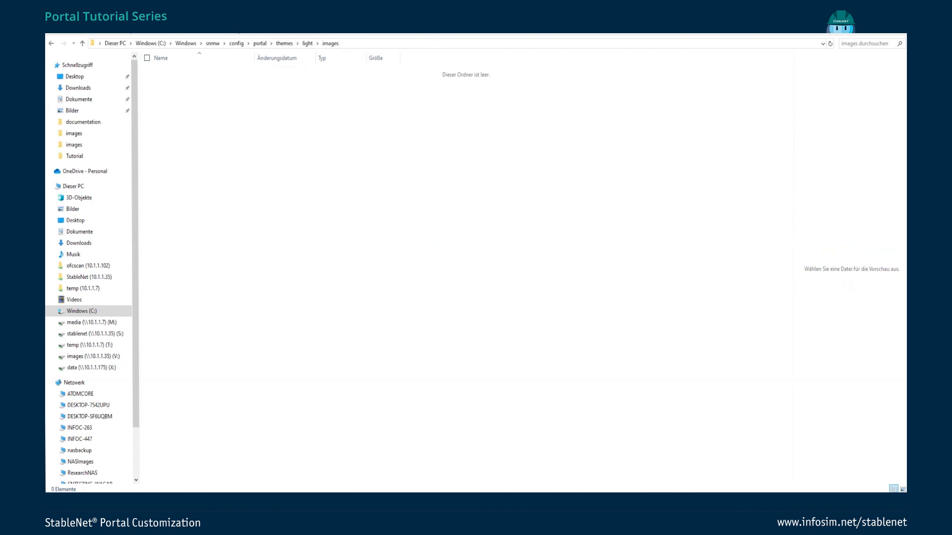
{"action": "left_click_drag", "start_coordinate": [495, 34], "coordinate": [461, 128]}
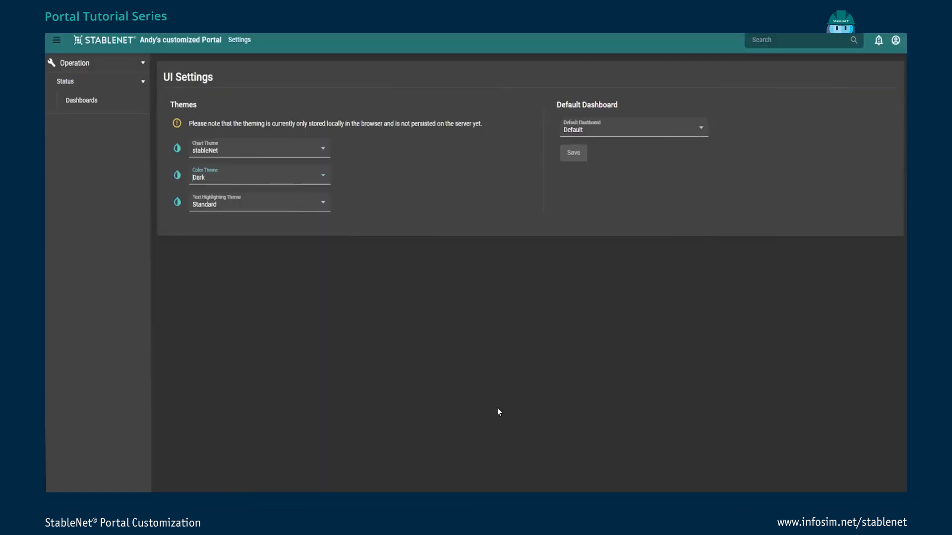
Return to the StableNet Portal, log out, and log in as infosim with the account password
{"action": "left_click", "coordinate": [895, 40]}
{"action": "left_click", "coordinate": [867, 130]}
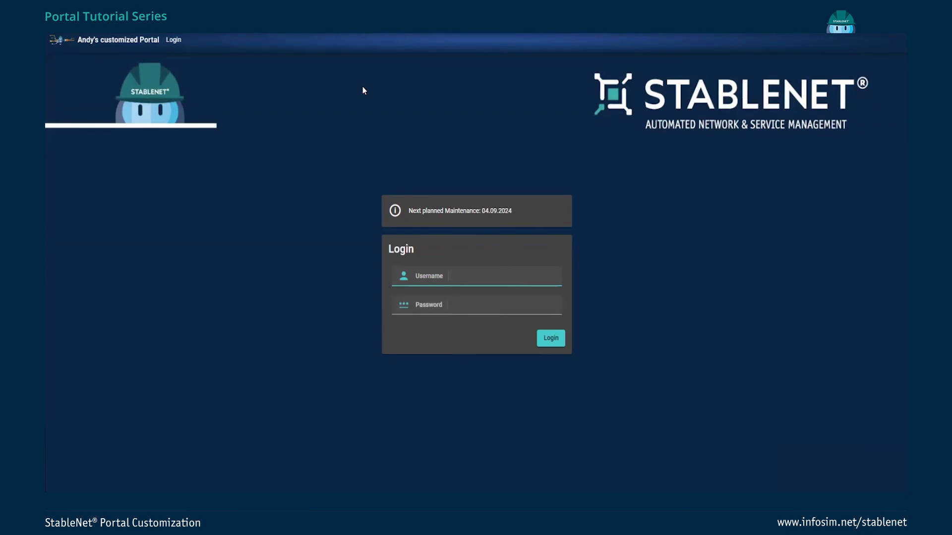
{"action": "left_click", "coordinate": [511, 280]}
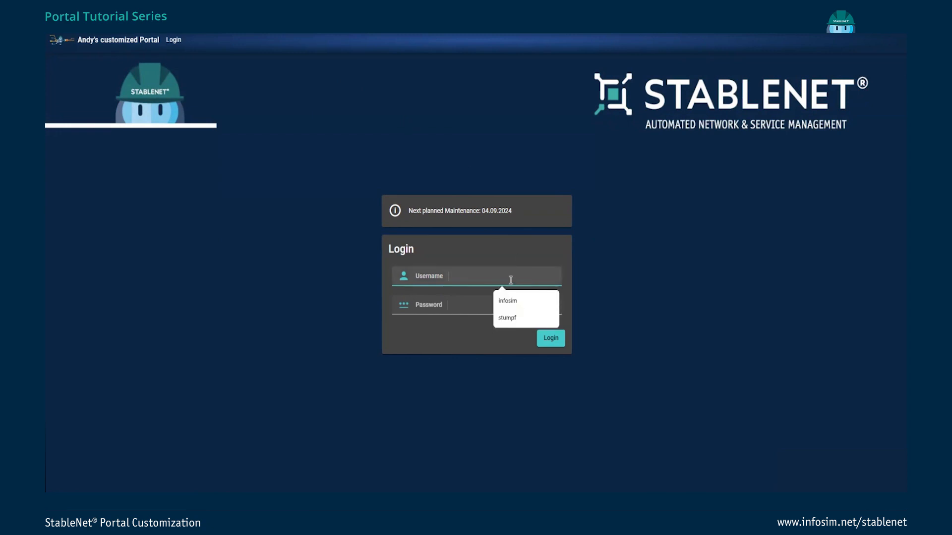
{"action": "type", "text": "infosim"}
{"action": "key", "text": "Tab"}
{"action": "type", "text": "•••••"}
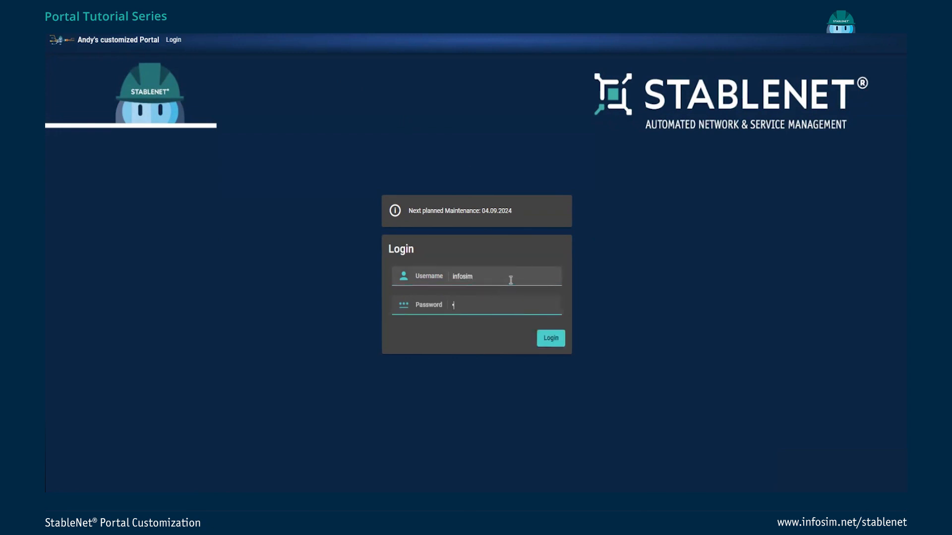
{"action": "type", "text": "••"}
{"action": "key", "text": "Return"}
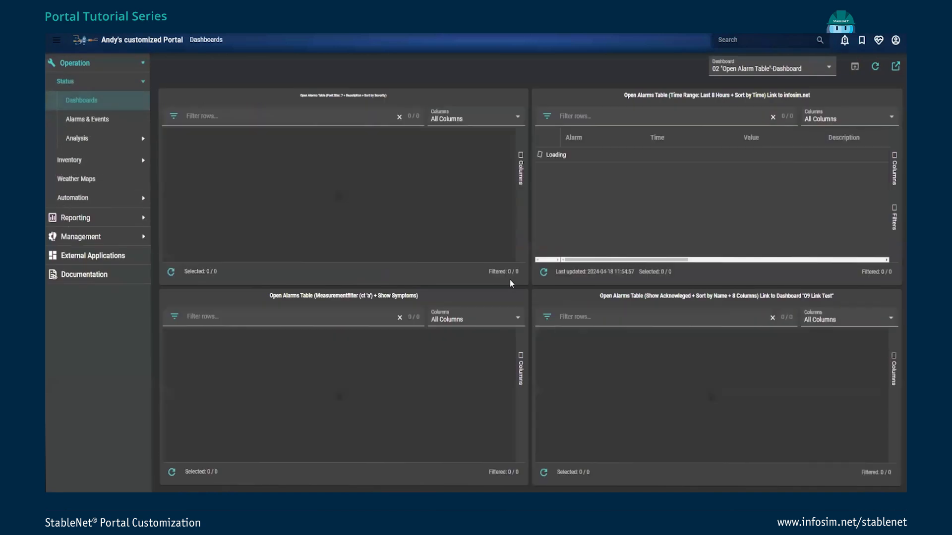
Set the portal's Color Theme to Light in the UI settings and log out to the login page
{"action": "left_click", "coordinate": [894, 41]}
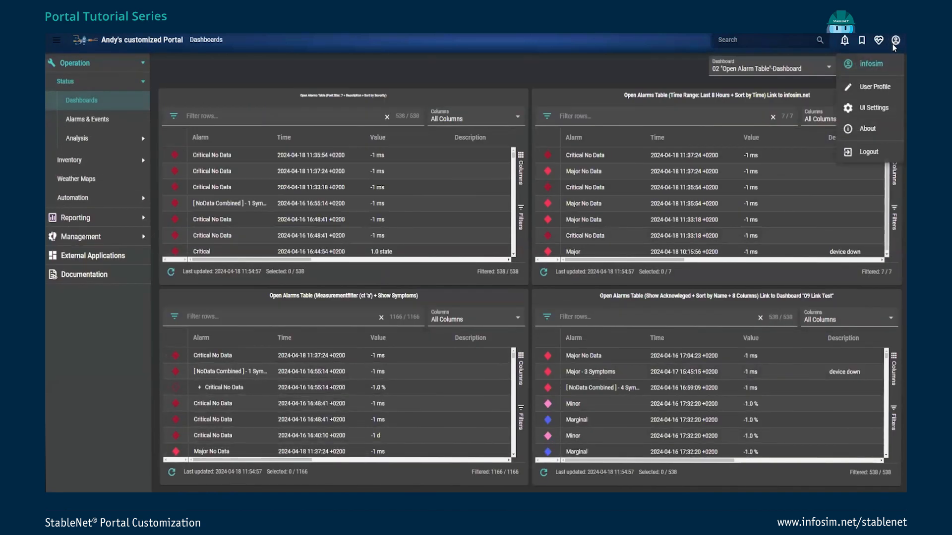
{"action": "left_click", "coordinate": [872, 106]}
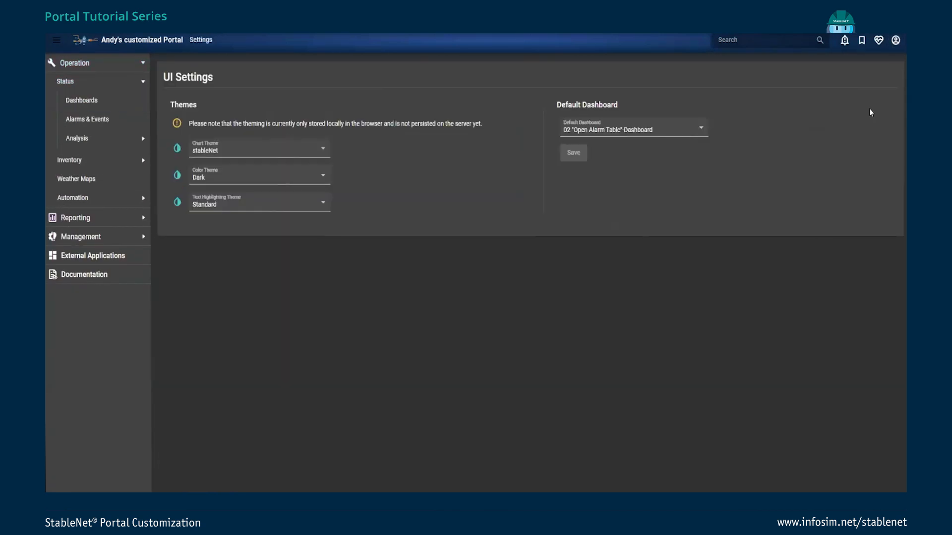
{"action": "left_click", "coordinate": [224, 180]}
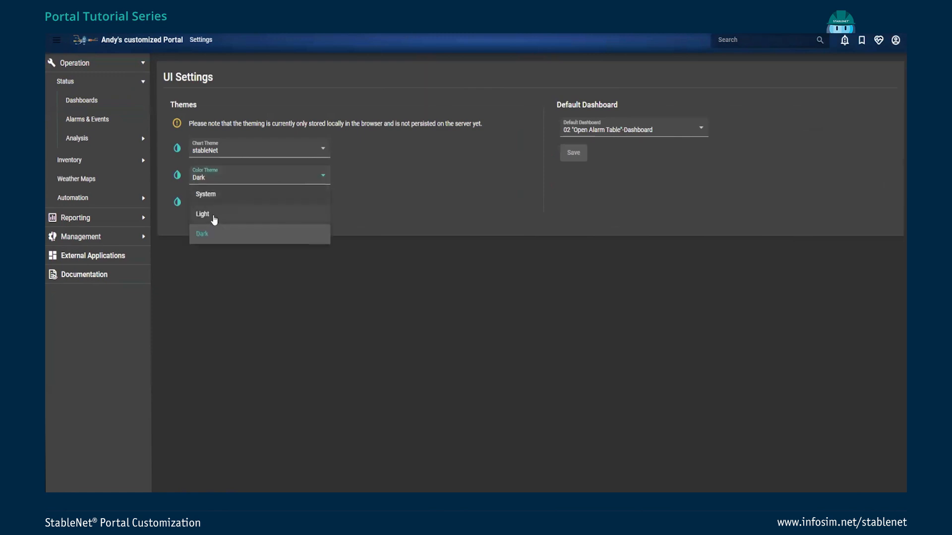
{"action": "left_click", "coordinate": [272, 216]}
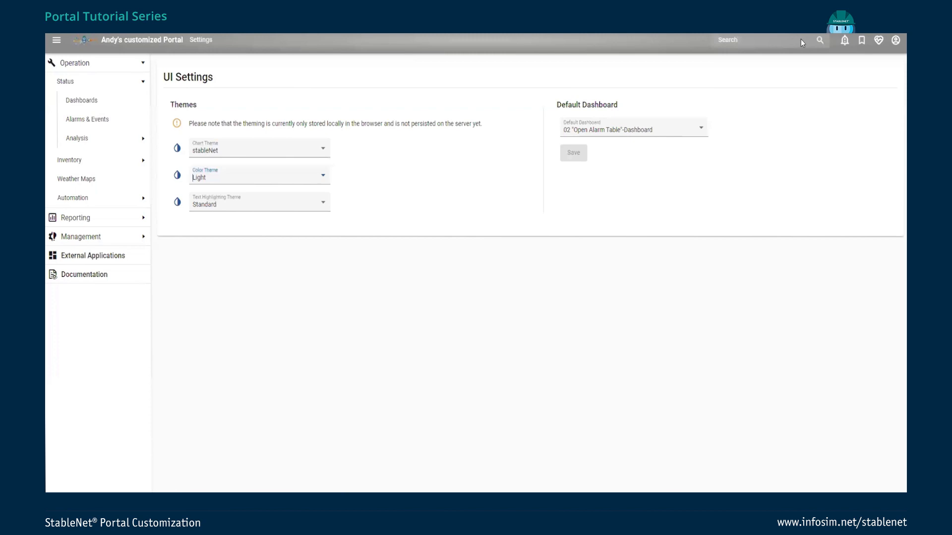
{"action": "left_click", "coordinate": [895, 39]}
{"action": "left_click", "coordinate": [863, 152]}
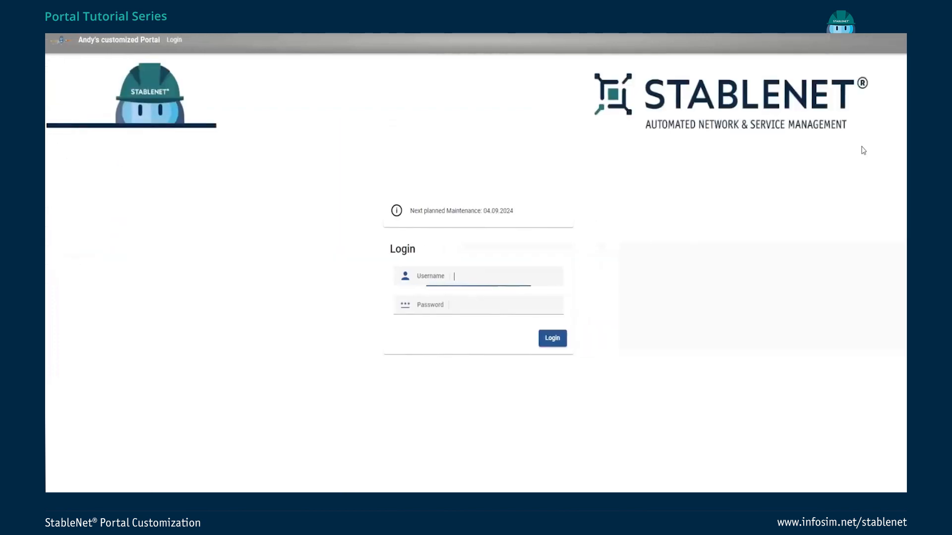